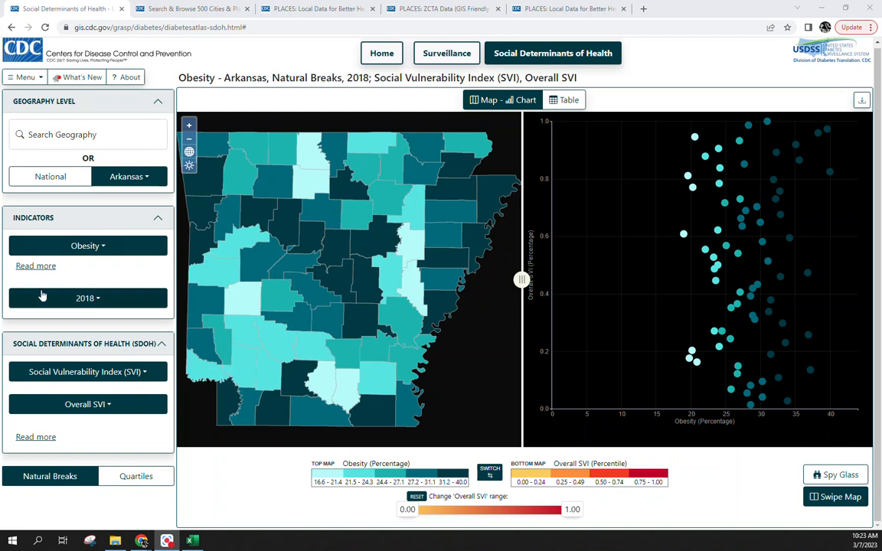
Show the obesity map at the national level and look through the indicator, year and table view options.
{"action": "left_click", "coordinate": [57, 179]}
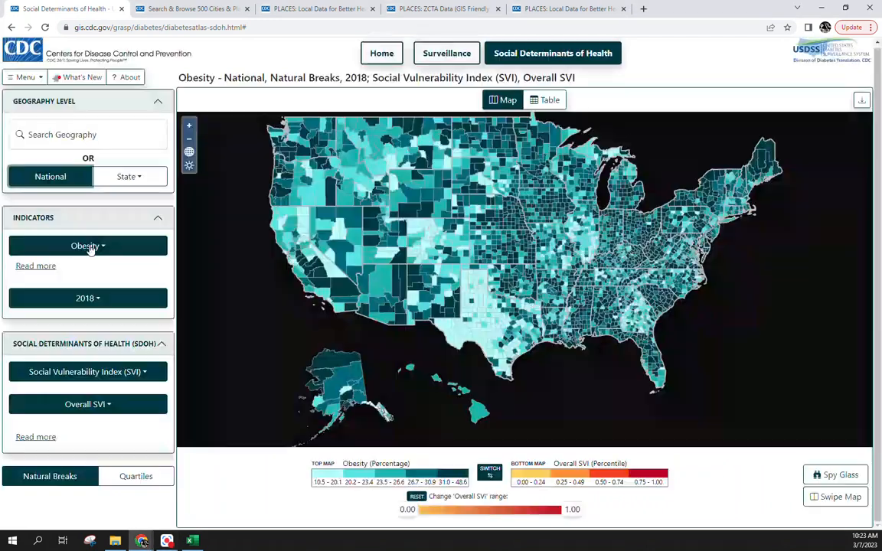
{"action": "left_click", "coordinate": [88, 246]}
{"action": "left_click", "coordinate": [161, 277]}
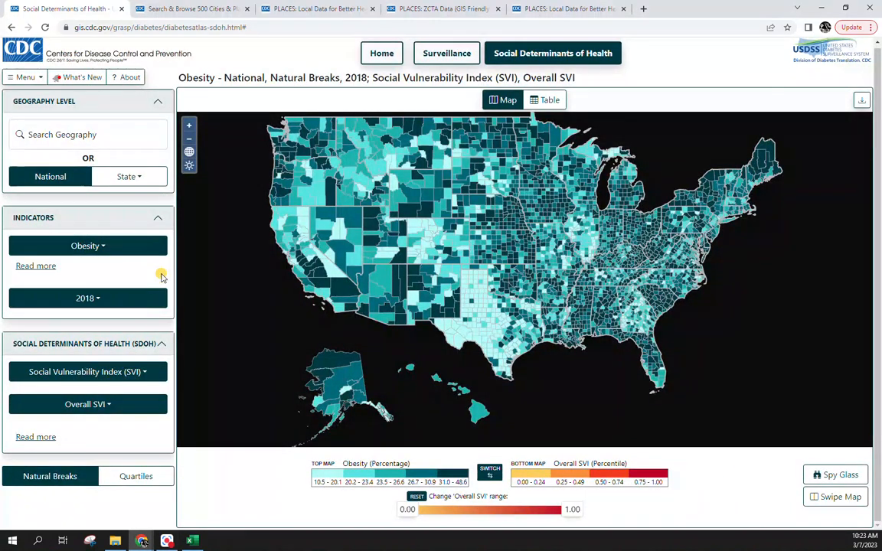
{"action": "left_click", "coordinate": [110, 297]}
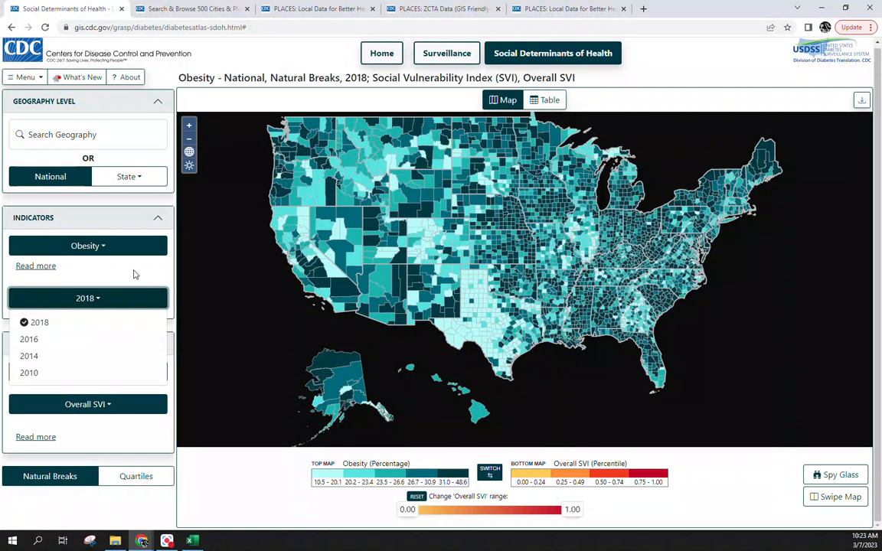
{"action": "left_click", "coordinate": [134, 274]}
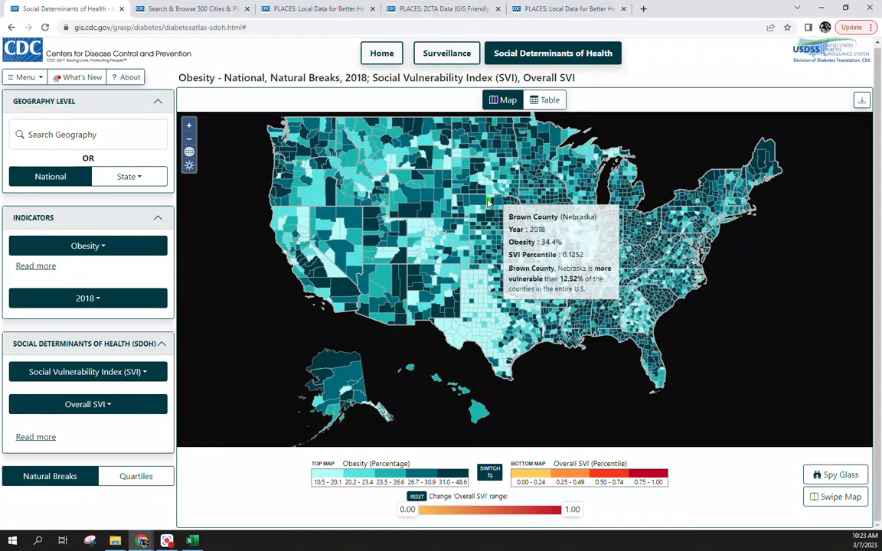
{"action": "left_click", "coordinate": [542, 100]}
{"action": "left_click", "coordinate": [508, 103]}
Set the geography to Arkansas and compare its obesity and Overall SVI maps with the swipe divider.
{"action": "left_click", "coordinate": [141, 177]}
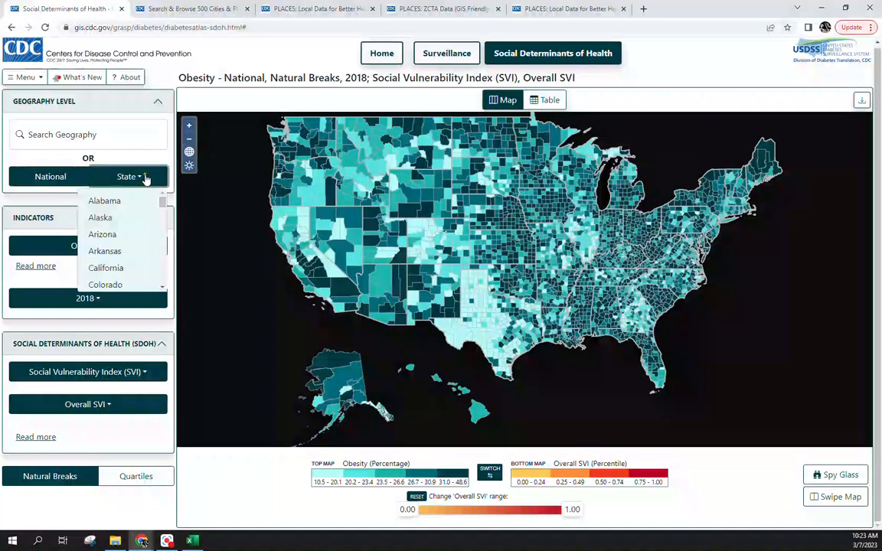
{"action": "left_click", "coordinate": [115, 253]}
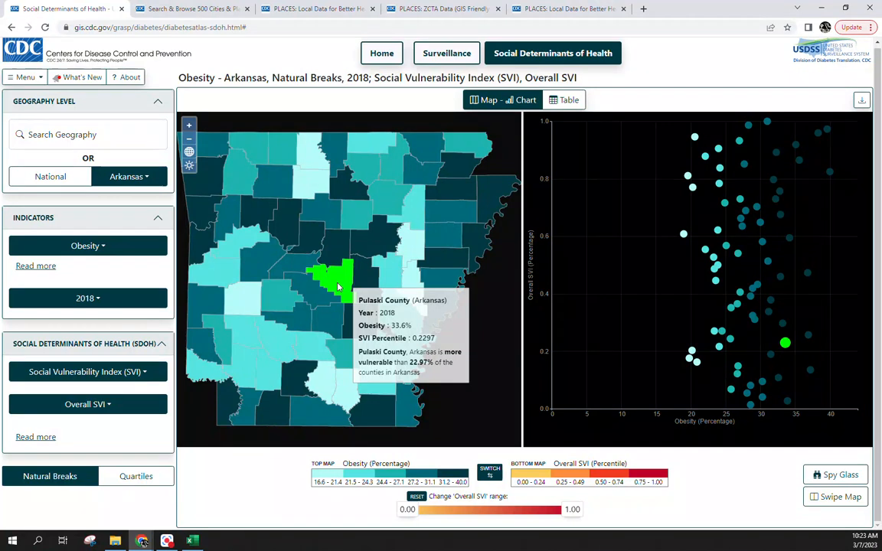
{"action": "left_click", "coordinate": [840, 496]}
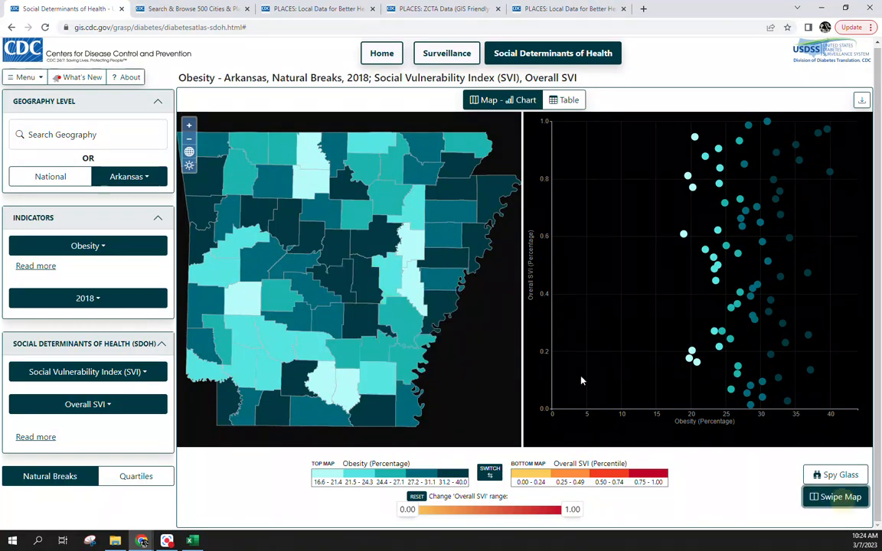
{"action": "mouse_move", "coordinate": [517, 247]}
{"action": "left_mouse_down"}
{"action": "mouse_move", "coordinate": [495, 258]}
{"action": "mouse_move", "coordinate": [503, 253]}
{"action": "left_mouse_up"}
{"action": "left_click", "coordinate": [829, 501]}
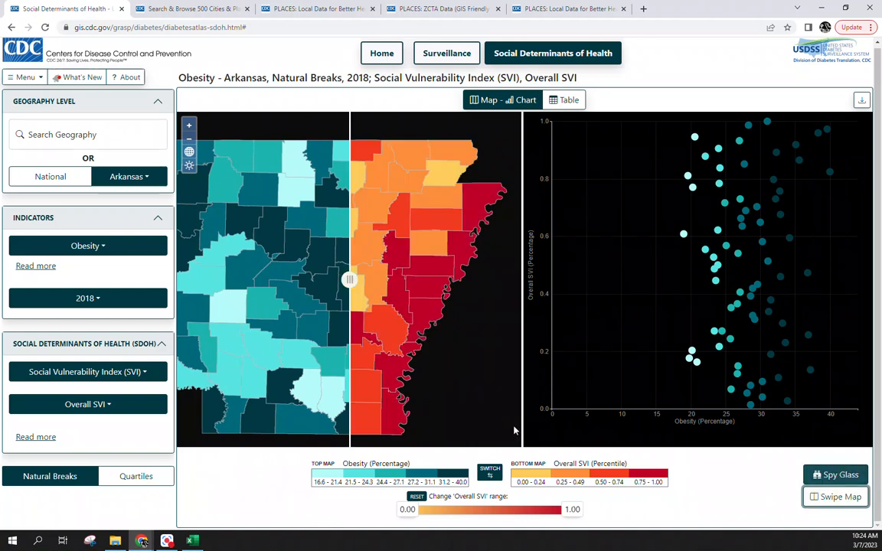
{"action": "left_click_drag", "start_coordinate": [350, 280], "coordinate": [369, 281]}
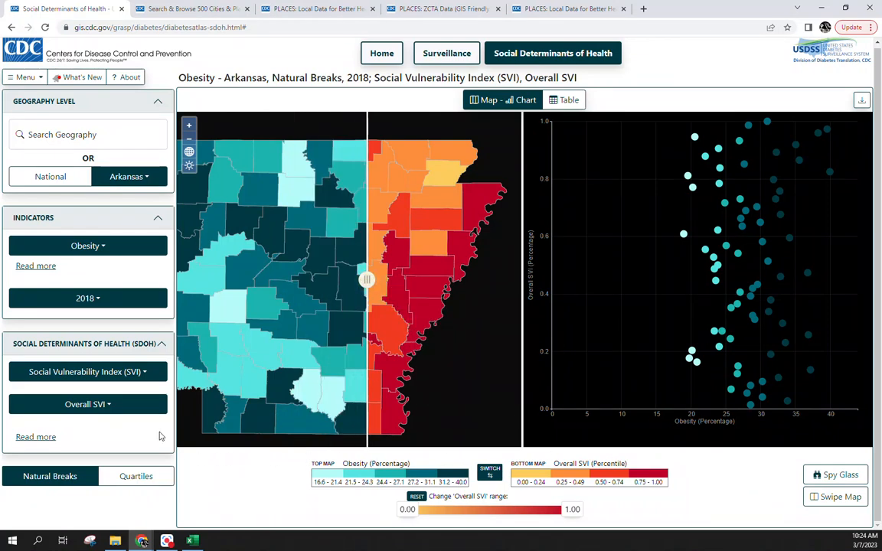
Review which Social Vulnerability Index themes are available besides Overall SVI.
{"action": "left_click", "coordinate": [105, 408]}
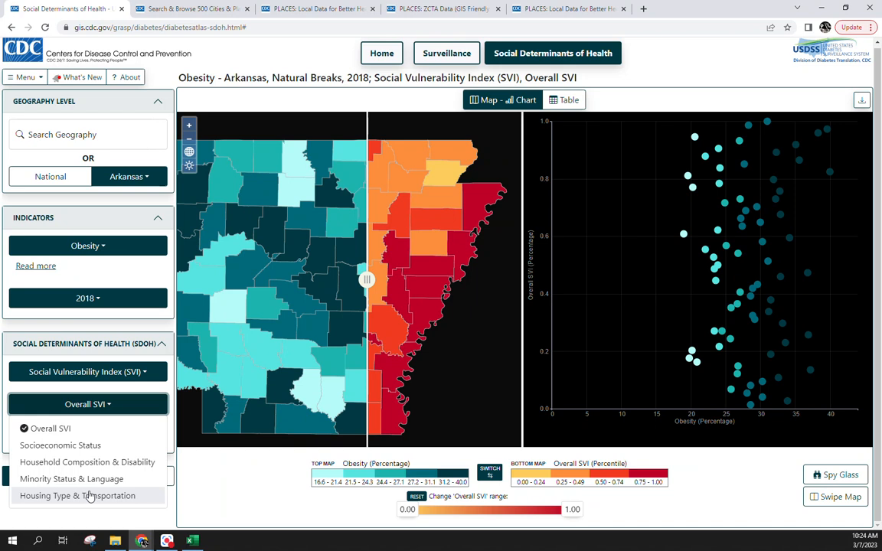
{"action": "left_click", "coordinate": [232, 491]}
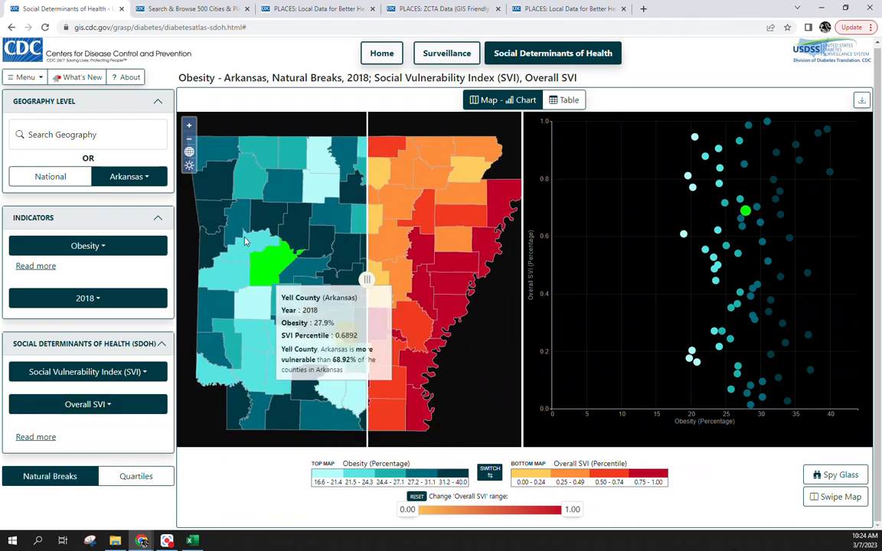
Look over the 500 Cities & PLACES portal and the open PLACES county and ZCTA dataset pages.
{"action": "left_click", "coordinate": [196, 7]}
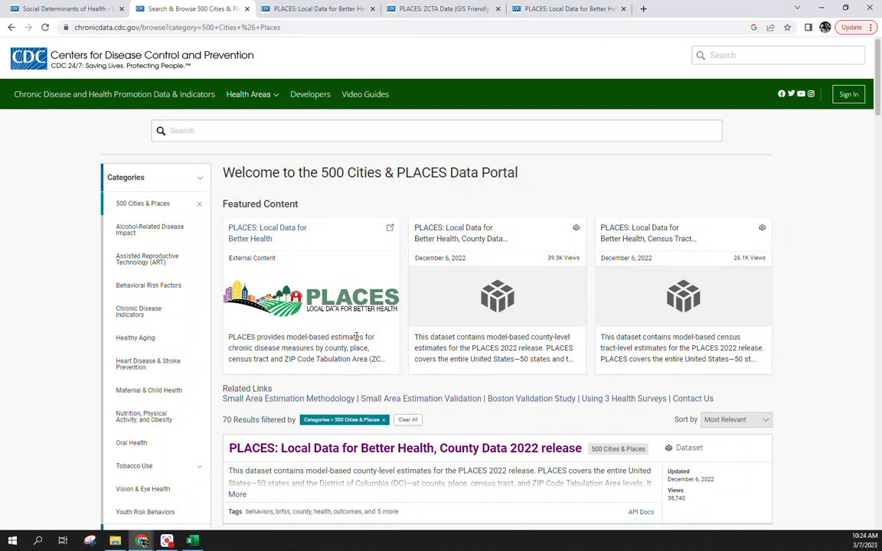
{"action": "left_click", "coordinate": [326, 9]}
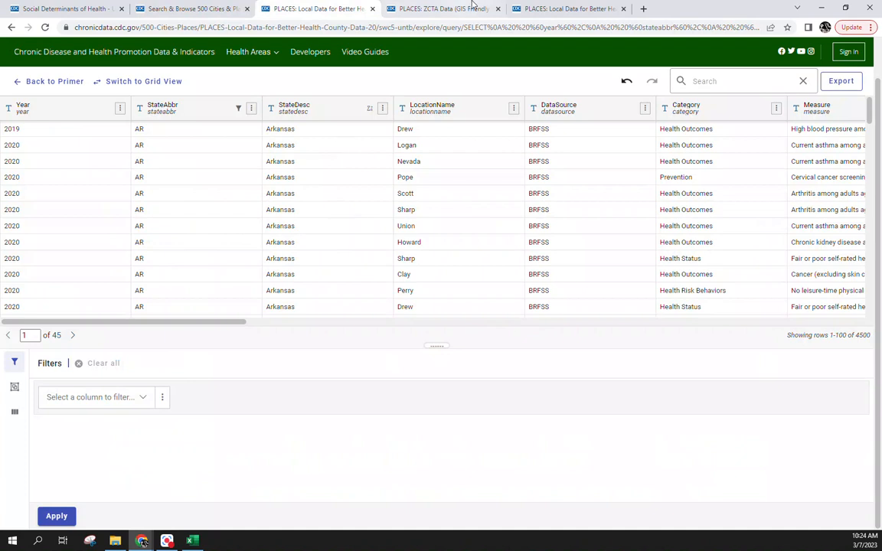
{"action": "left_click", "coordinate": [449, 8]}
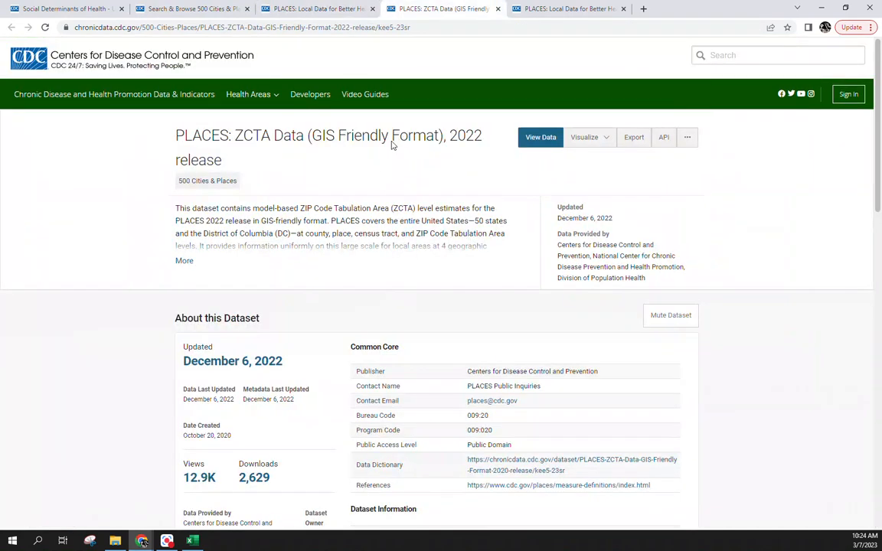
{"action": "left_click", "coordinate": [565, 9]}
Return to the PLACES county data query and apply it with no filters to load all states.
{"action": "left_click", "coordinate": [305, 5]}
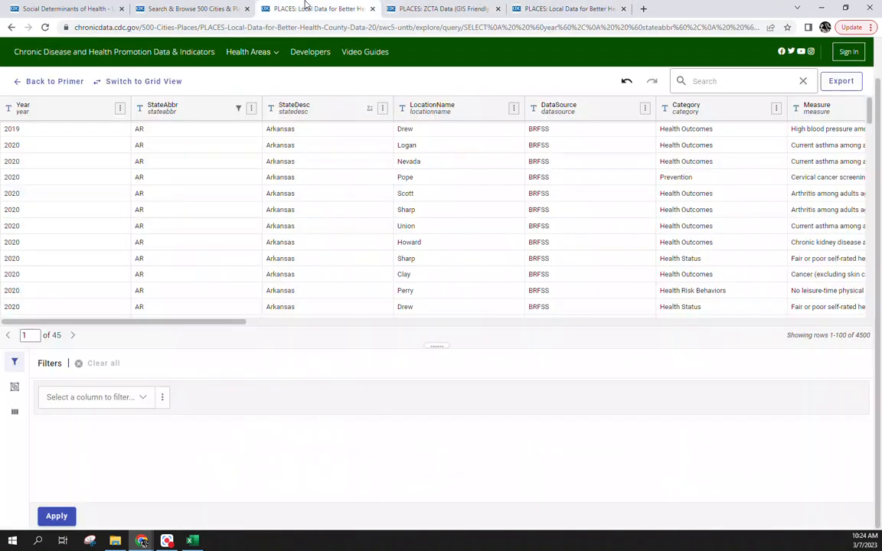
{"action": "scroll", "coordinate": [313, 402], "scroll_direction": "up", "scroll_amount": 1}
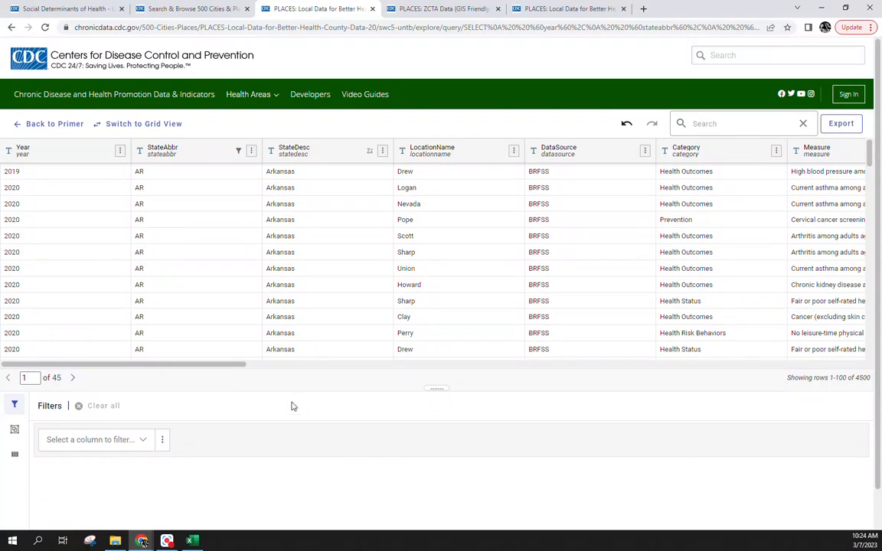
{"action": "scroll", "coordinate": [300, 390], "scroll_direction": "down", "scroll_amount": 1}
{"action": "left_click", "coordinate": [57, 515]}
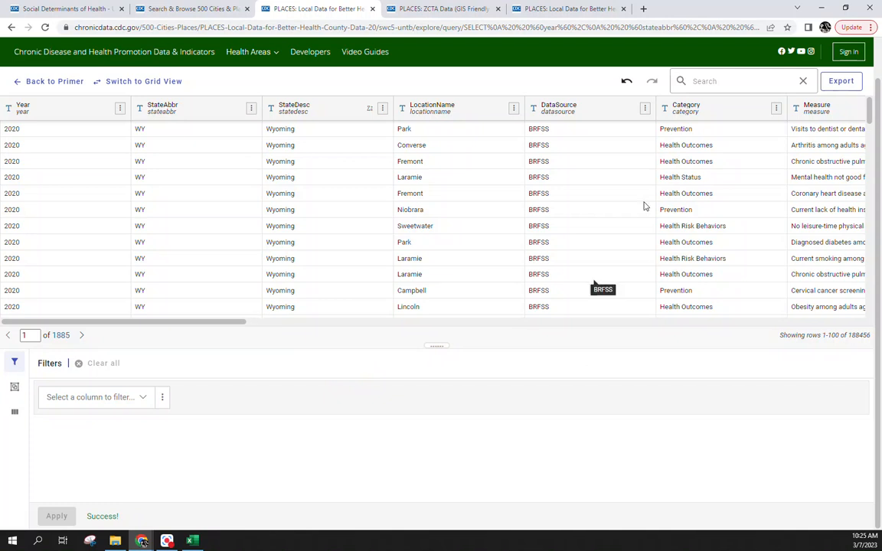
Filter the PLACES county data to rows where StateAbbr is AR.
{"action": "left_click", "coordinate": [173, 8]}
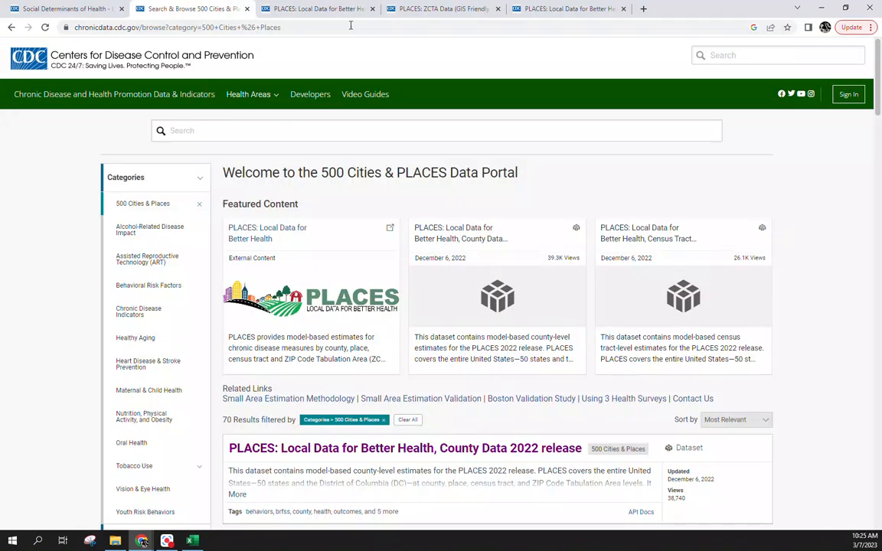
{"action": "left_click", "coordinate": [318, 8]}
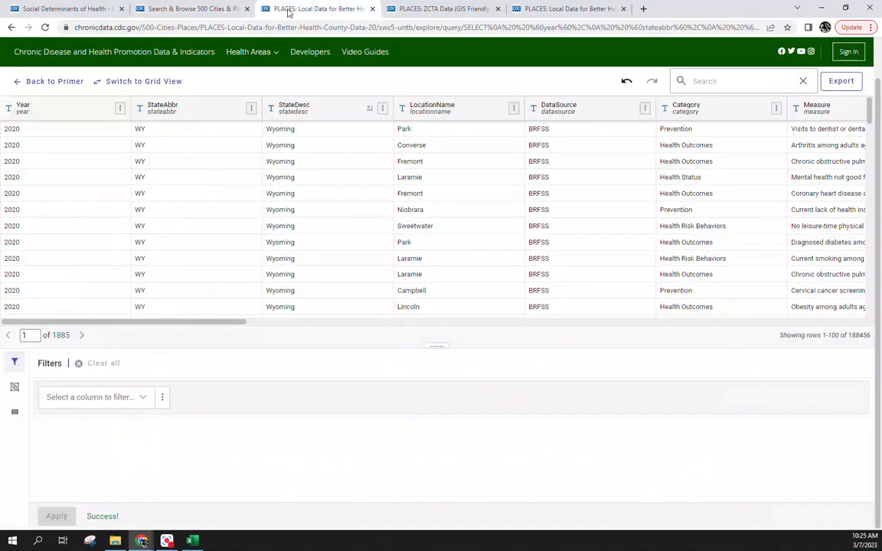
{"action": "left_click", "coordinate": [83, 398]}
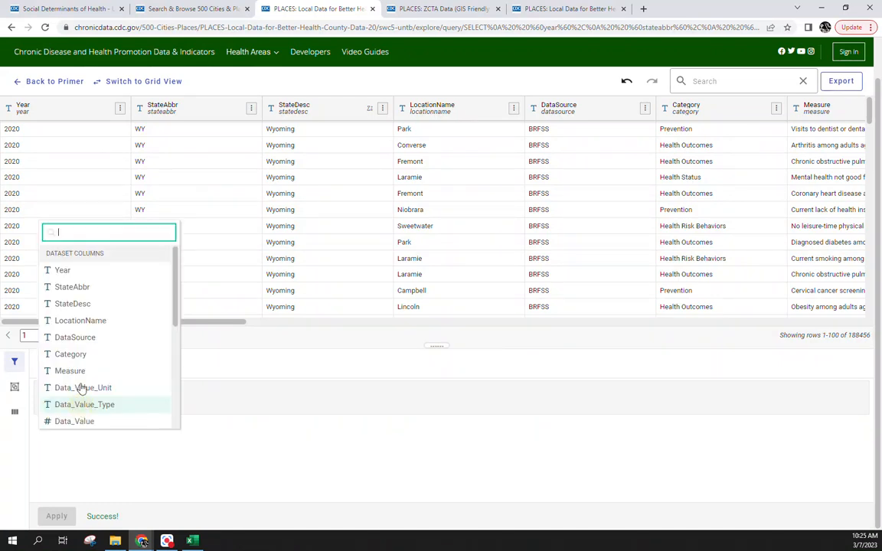
{"action": "left_click", "coordinate": [79, 290]}
{"action": "left_click", "coordinate": [153, 397]}
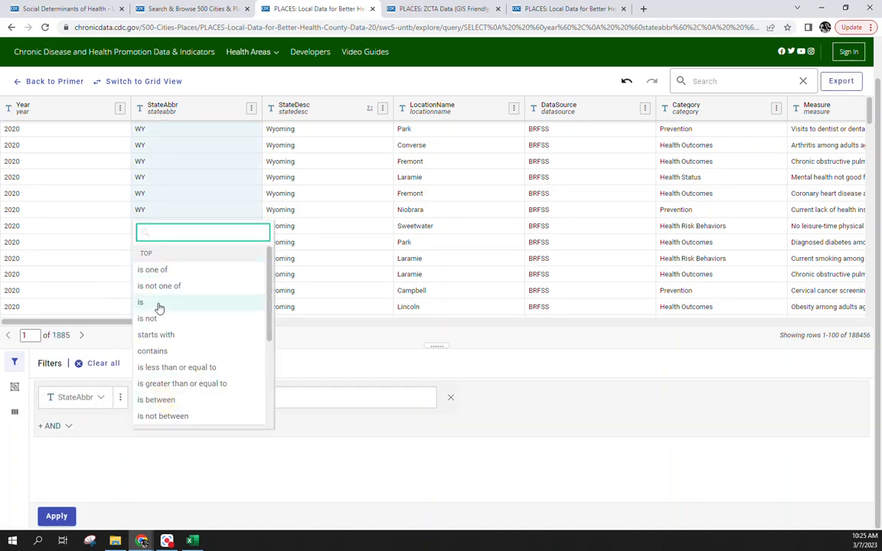
{"action": "left_click", "coordinate": [157, 303]}
{"action": "left_click", "coordinate": [225, 399]}
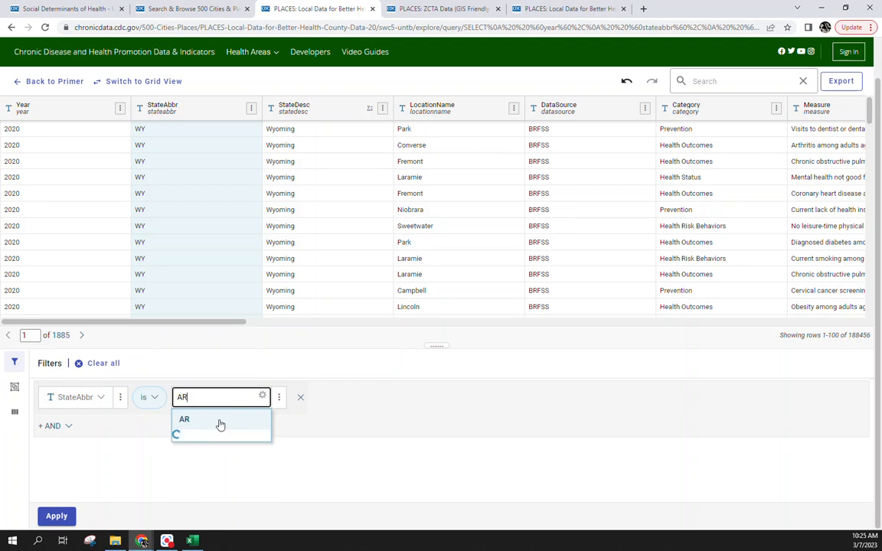
{"action": "left_click", "coordinate": [219, 420]}
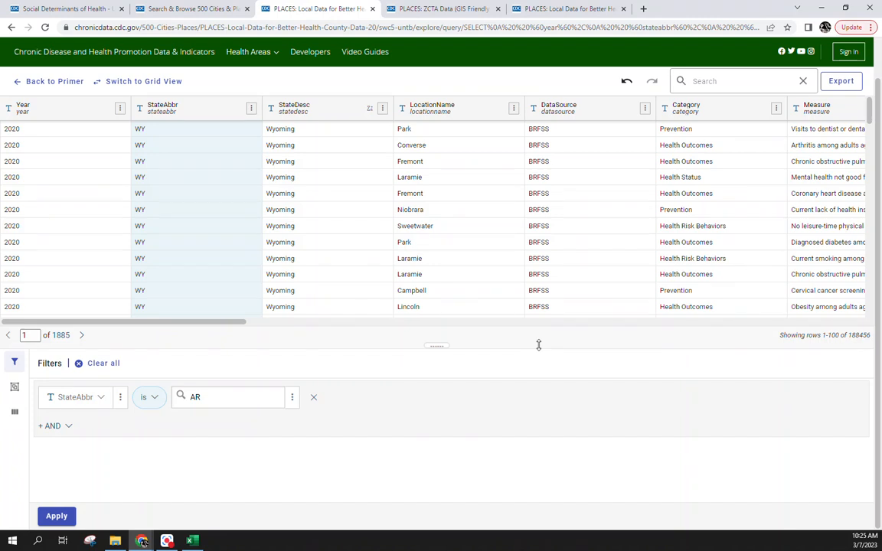
{"action": "left_click", "coordinate": [56, 516]}
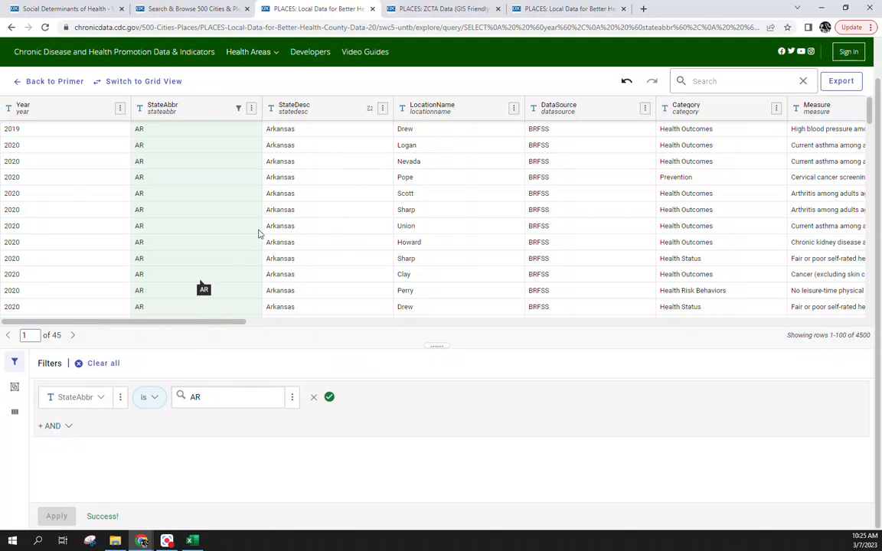
Bring up the export options for the filtered dataset and examine the available file formats.
{"action": "left_click", "coordinate": [840, 82]}
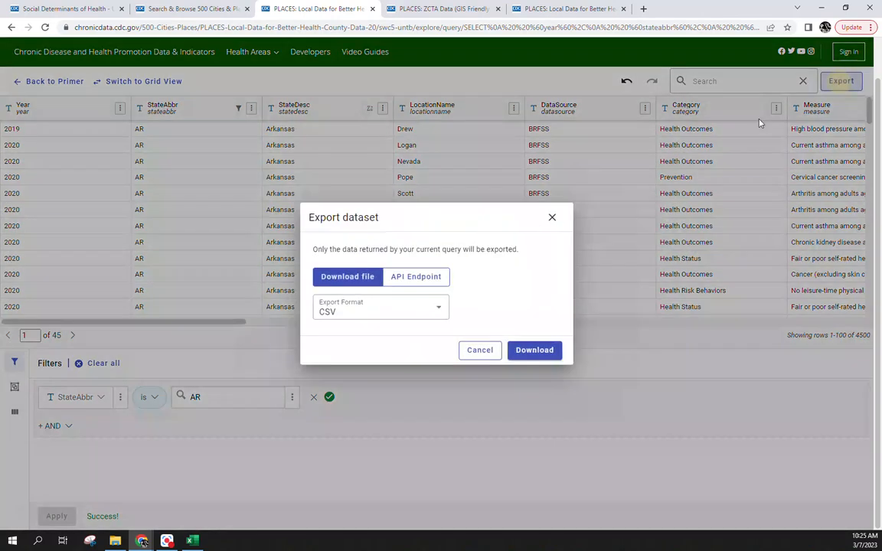
{"action": "left_click", "coordinate": [392, 309]}
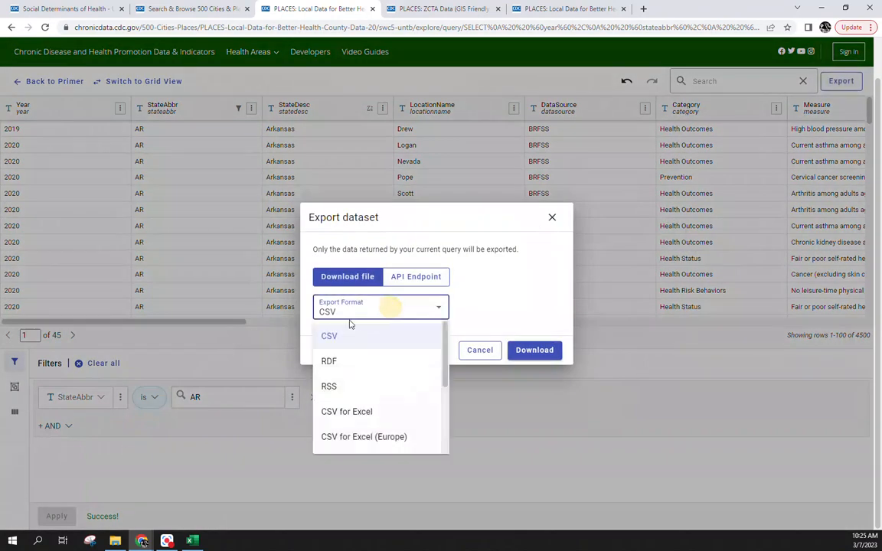
{"action": "left_click", "coordinate": [483, 403]}
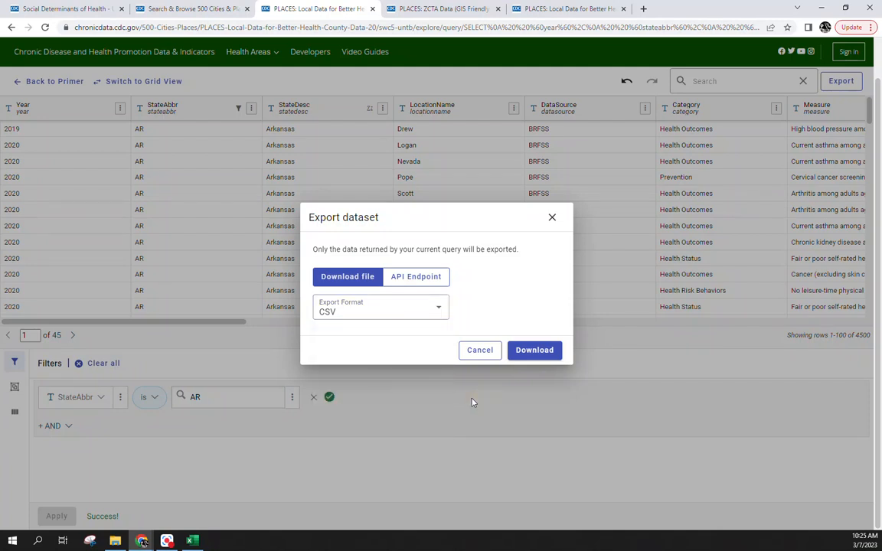
Switch to the downloaded PLACES county data in Excel and autofit the width of all columns.
{"action": "left_click", "coordinate": [192, 540]}
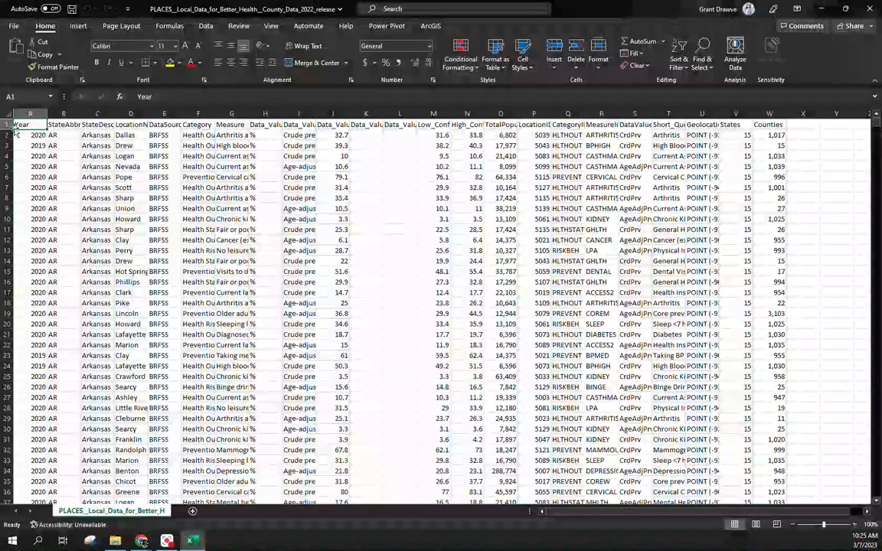
{"action": "left_click", "coordinate": [6, 112]}
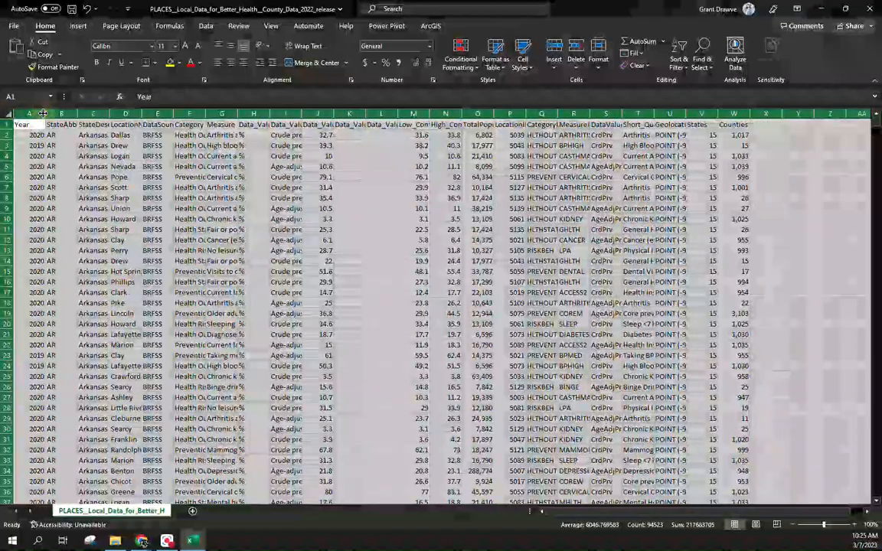
{"action": "double_click", "coordinate": [45, 113]}
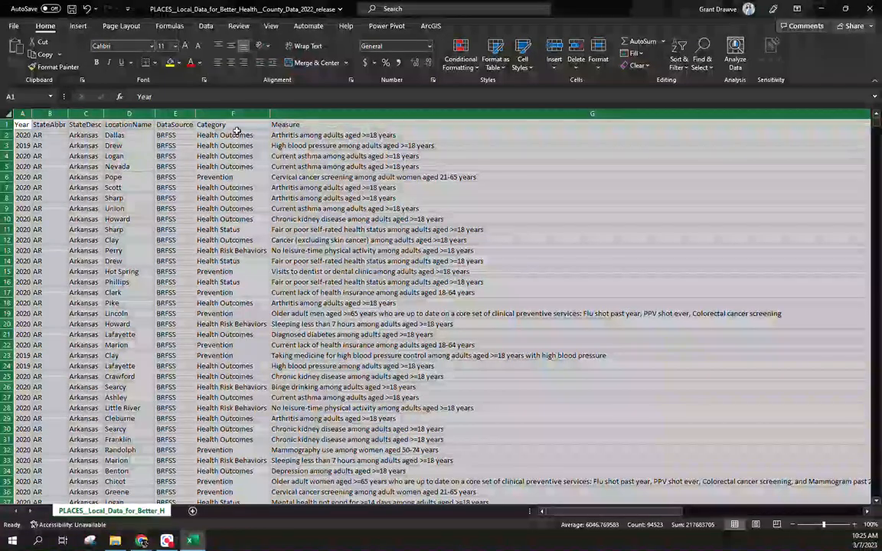
Add filter controls to the header row of the county data after checking its columns.
{"action": "left_click", "coordinate": [571, 513]}
{"action": "left_click_drag", "start_coordinate": [571, 514], "coordinate": [644, 513]}
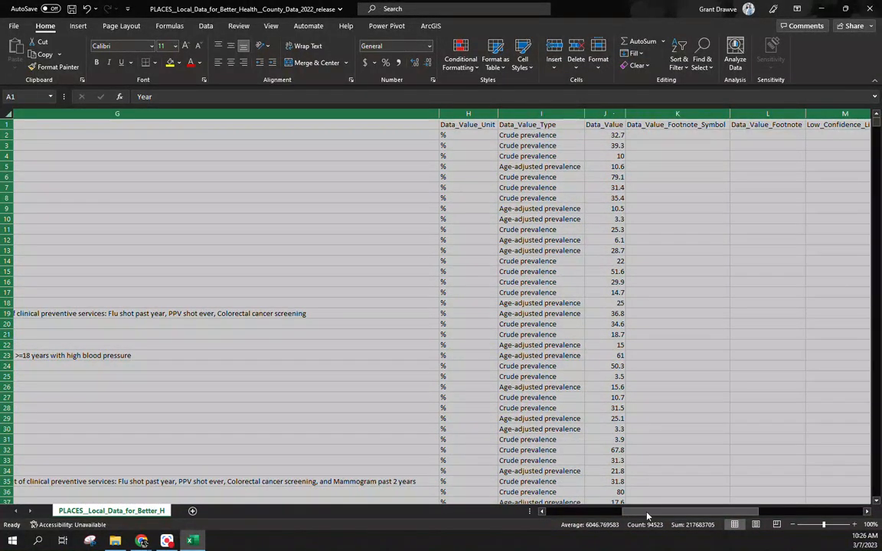
{"action": "left_click_drag", "start_coordinate": [647, 517], "coordinate": [545, 515]}
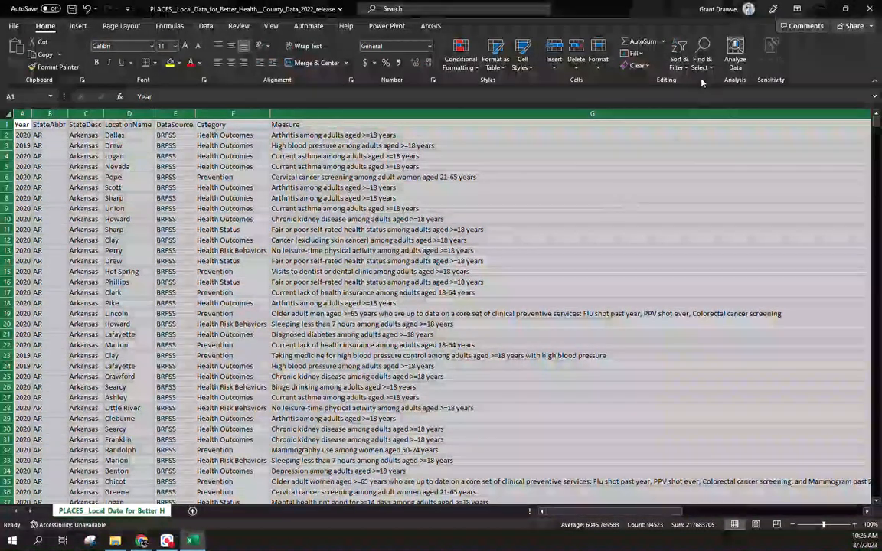
{"action": "left_click", "coordinate": [677, 68]}
{"action": "left_click", "coordinate": [695, 127]}
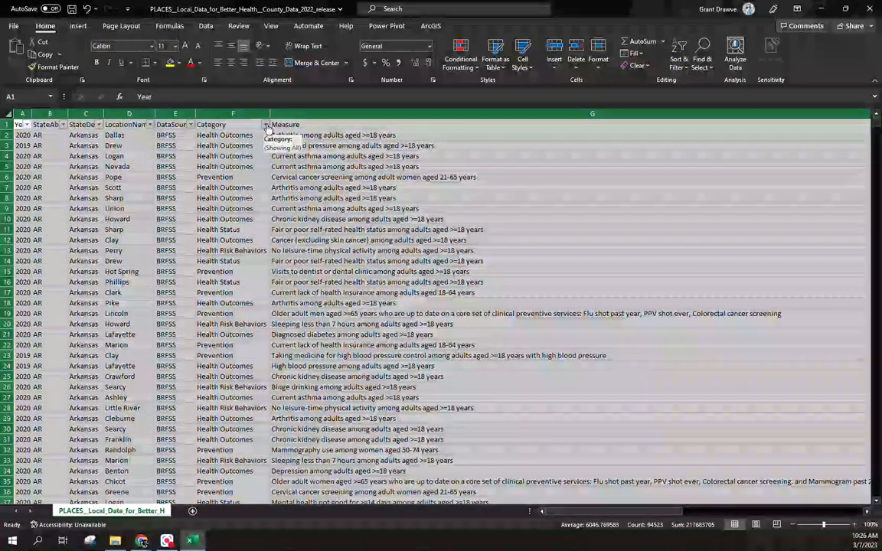
Filter the Category column to show only Health Outcomes.
{"action": "left_click", "coordinate": [265, 125]}
{"action": "left_click", "coordinate": [160, 248]}
{"action": "left_click", "coordinate": [161, 257]}
{"action": "left_click", "coordinate": [198, 346]}
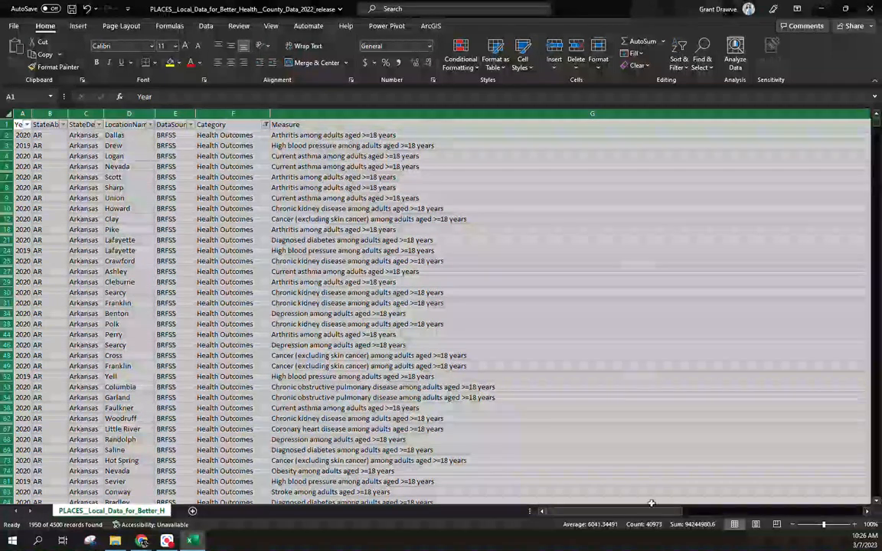
{"action": "left_click_drag", "start_coordinate": [643, 513], "coordinate": [652, 513]}
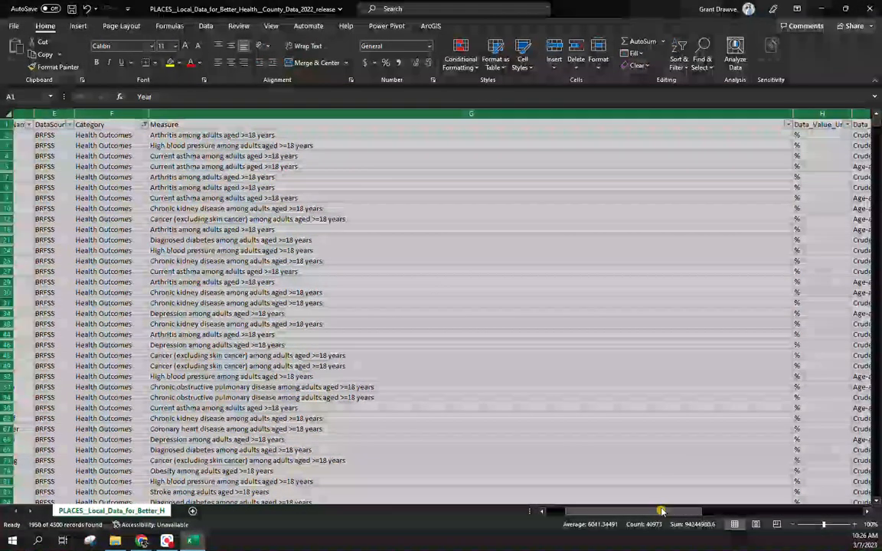
Filter the Measure column to show only Obesity among adults aged >=18 years.
{"action": "left_click", "coordinate": [788, 124]}
{"action": "left_click", "coordinate": [684, 248]}
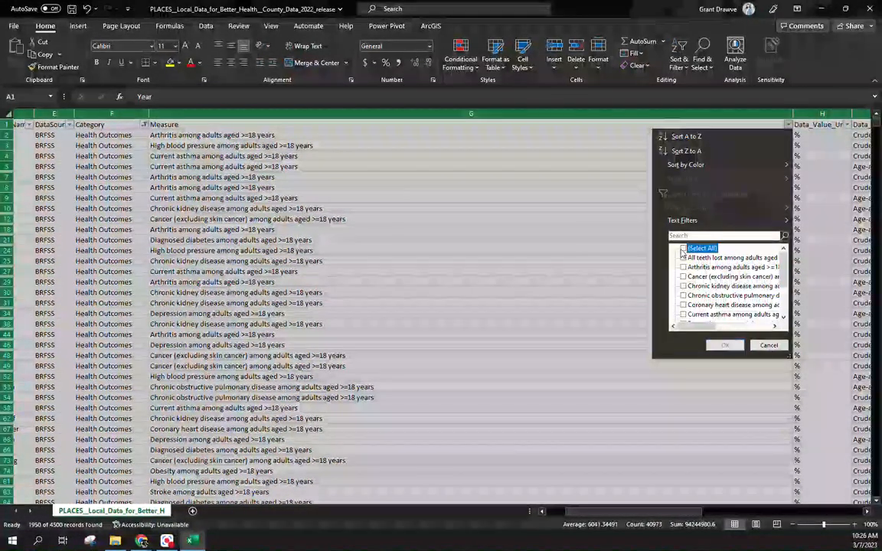
{"action": "scroll", "coordinate": [727, 276], "scroll_direction": "down", "scroll_amount": 2}
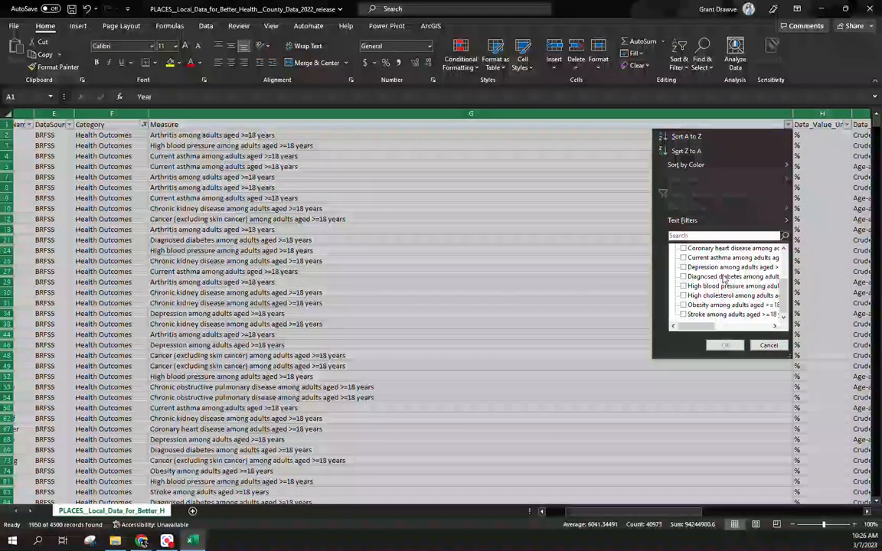
{"action": "left_click", "coordinate": [683, 305]}
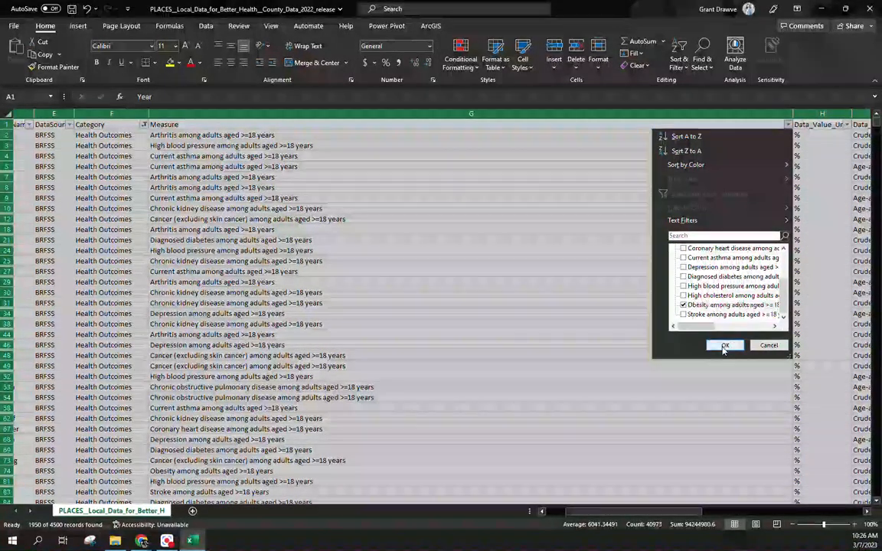
{"action": "left_click", "coordinate": [724, 345]}
Filter the Data_Value_Type column to show only Age-adjusted prevalence.
{"action": "left_click_drag", "start_coordinate": [656, 518], "coordinate": [712, 516]}
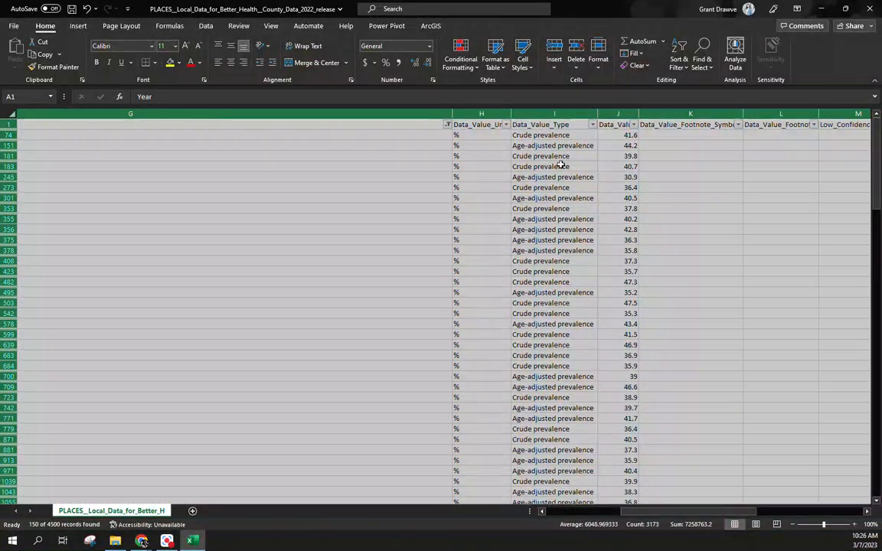
{"action": "left_click", "coordinate": [593, 124]}
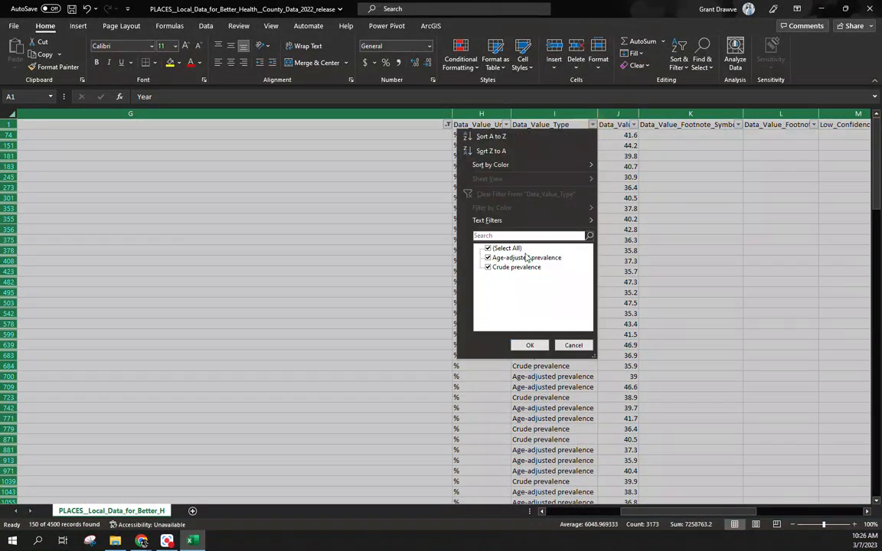
{"action": "left_click", "coordinate": [488, 249]}
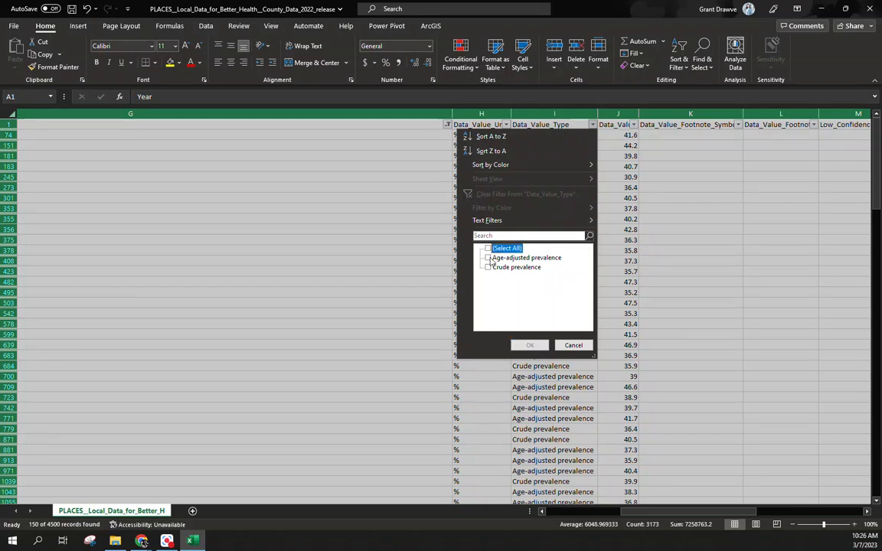
{"action": "left_click", "coordinate": [488, 258]}
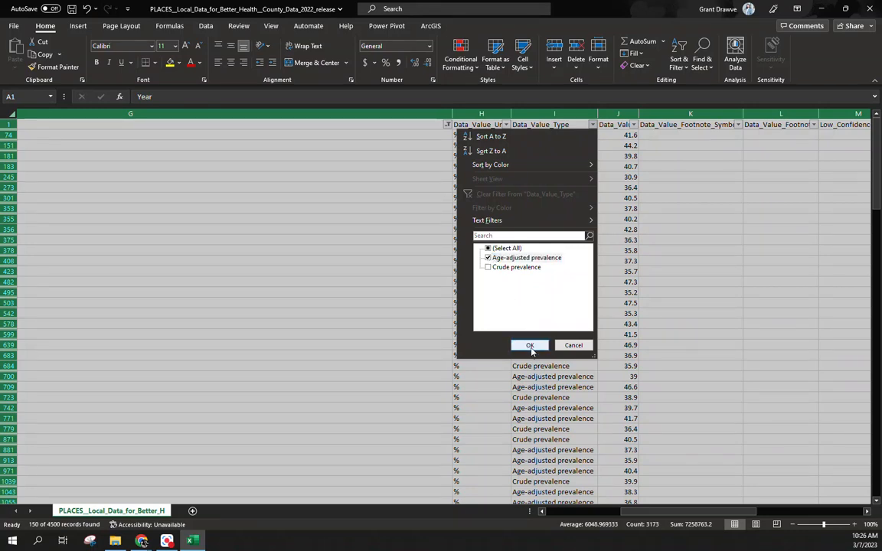
{"action": "left_click", "coordinate": [530, 346]}
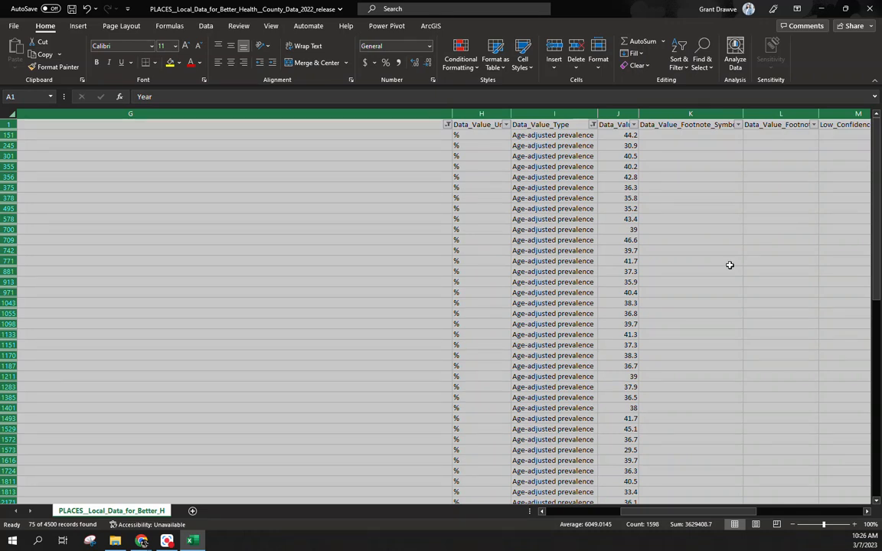
Copy the entire filtered county table, including its headers, and paste it into a new worksheet starting at cell A1.
{"action": "left_click_drag", "start_coordinate": [676, 511], "coordinate": [502, 513]}
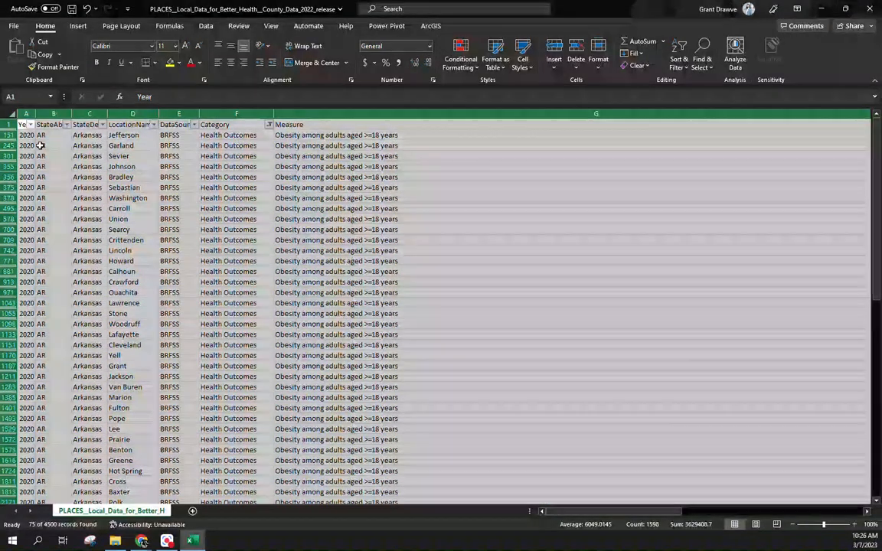
{"action": "left_click", "coordinate": [23, 127]}
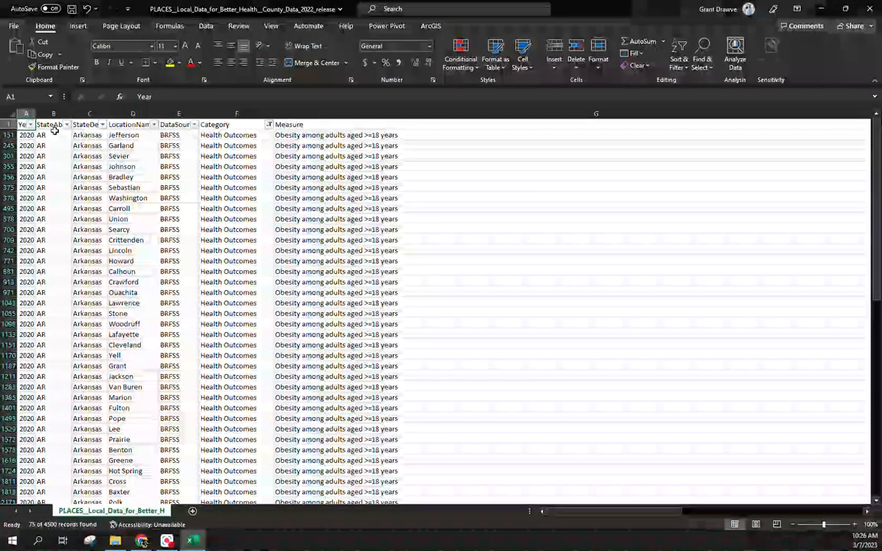
{"action": "key", "text": "ctrl+shift+End"}
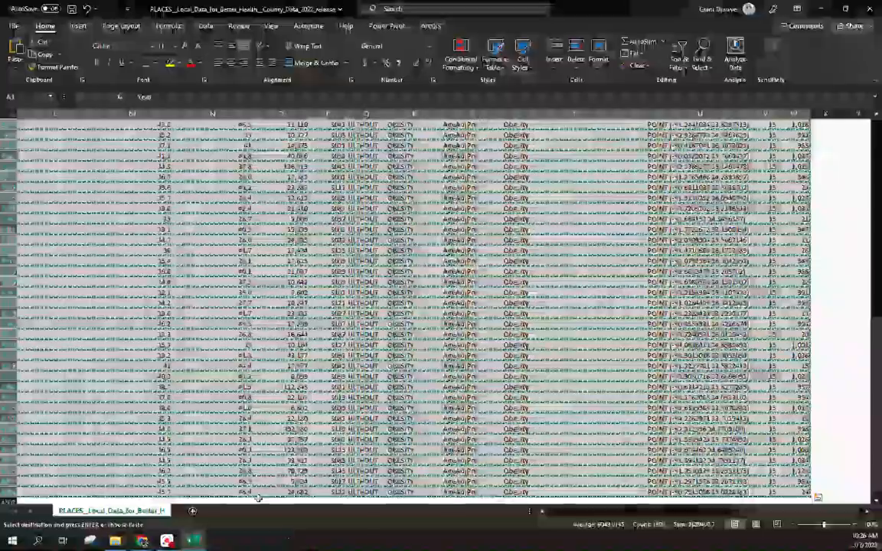
{"action": "left_click", "coordinate": [193, 511]}
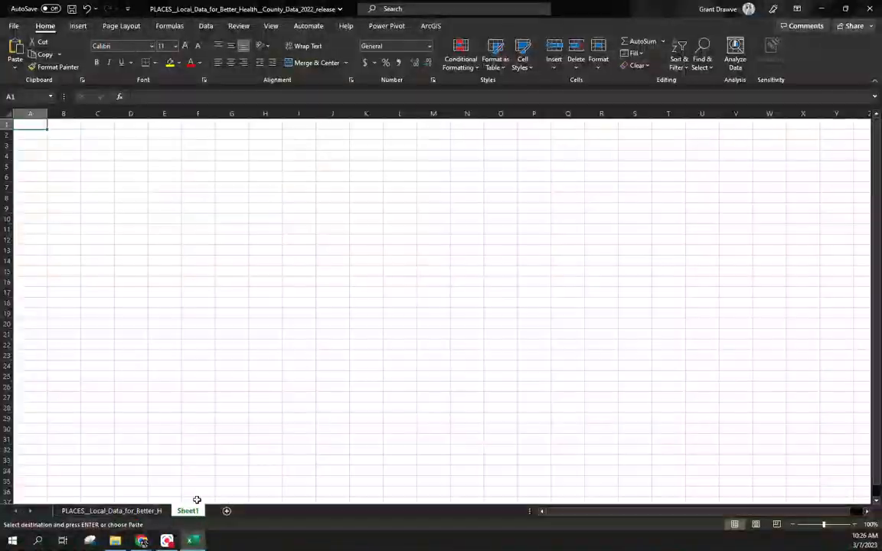
{"action": "key", "text": "ctrl+v"}
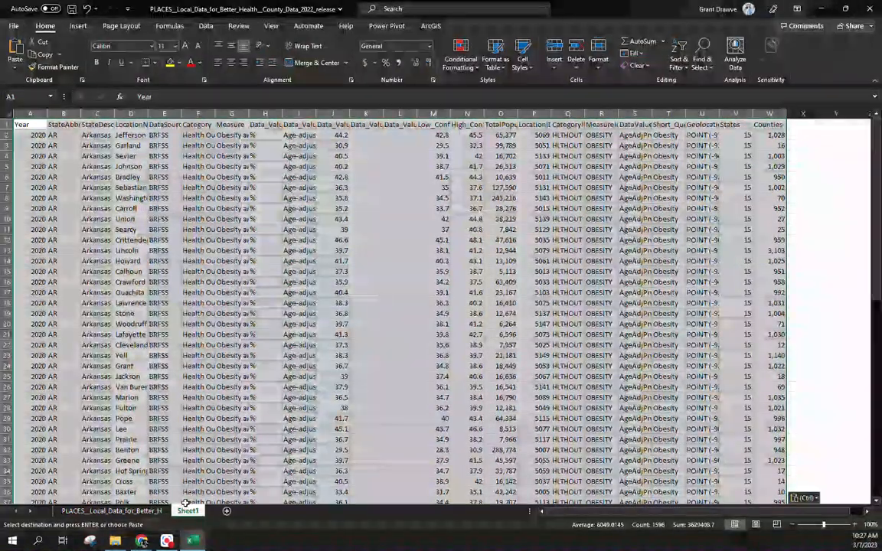
Check the pasted rows through to the end and autofit the width of all columns on the new sheet.
{"action": "scroll", "coordinate": [218, 325], "scroll_direction": "down", "scroll_amount": 12}
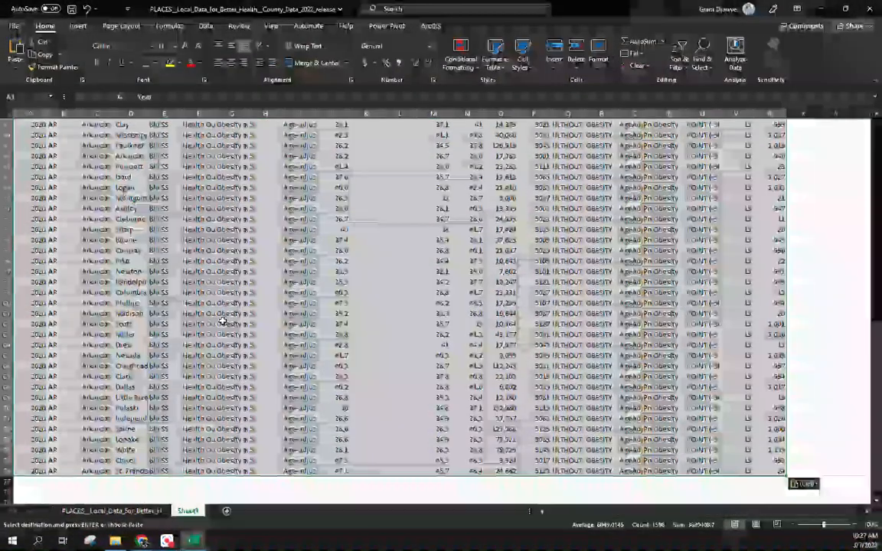
{"action": "scroll", "coordinate": [220, 322], "scroll_direction": "up", "scroll_amount": 14}
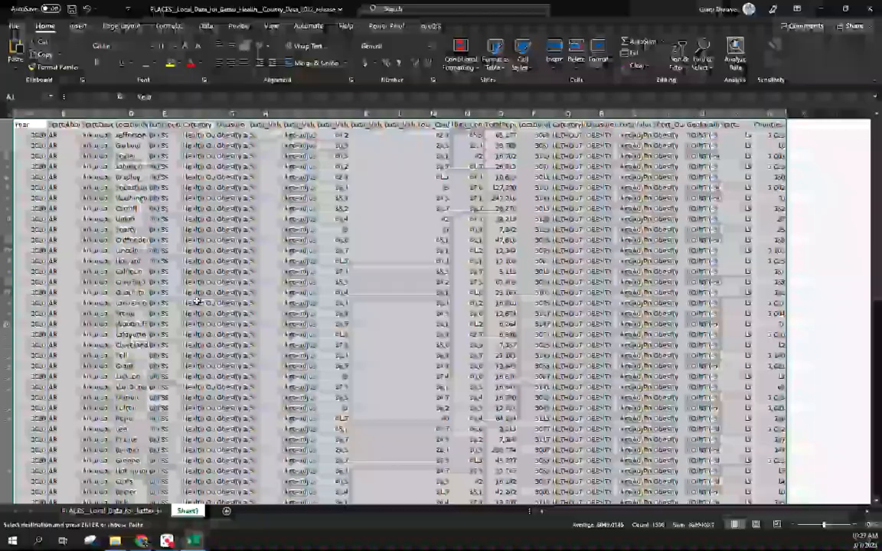
{"action": "left_click", "coordinate": [8, 113]}
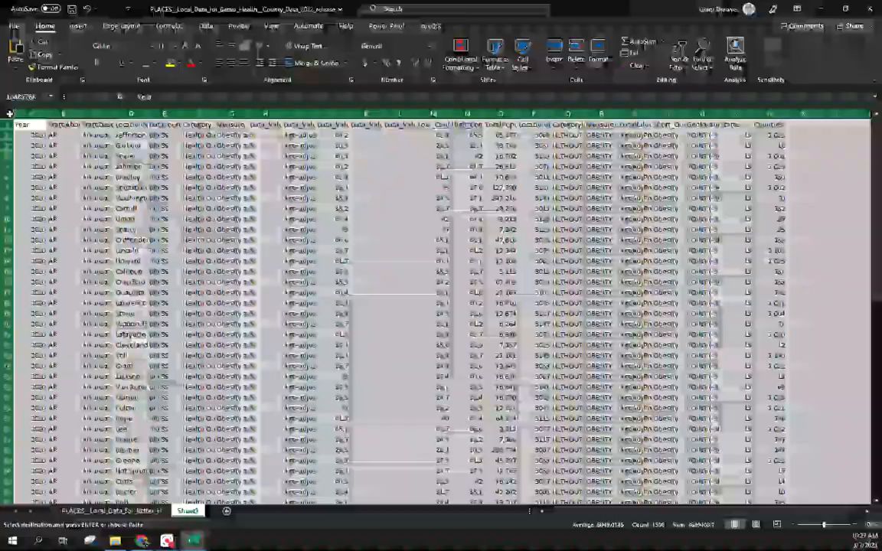
{"action": "double_click", "coordinate": [48, 113]}
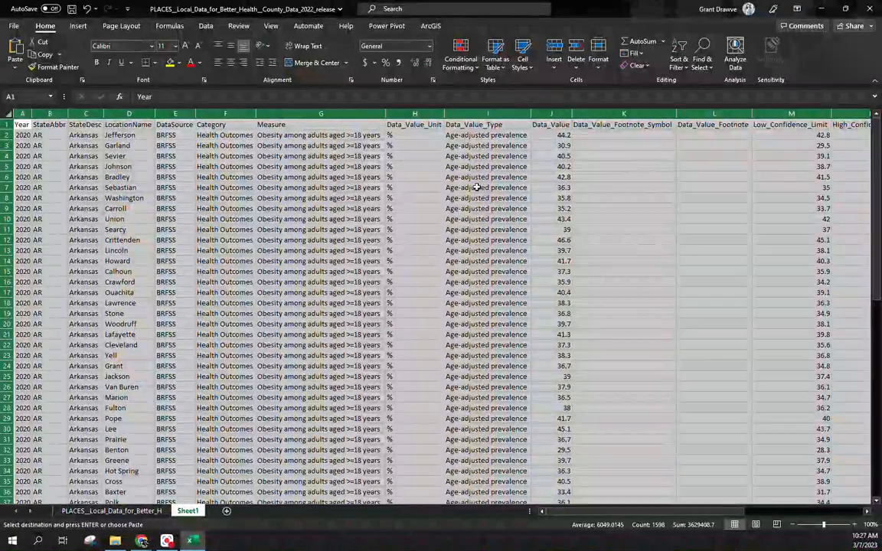
Insert a new column directly after Data_Value, title it Obesity_Rank, and widen it.
{"action": "left_click_drag", "start_coordinate": [696, 512], "coordinate": [740, 515]}
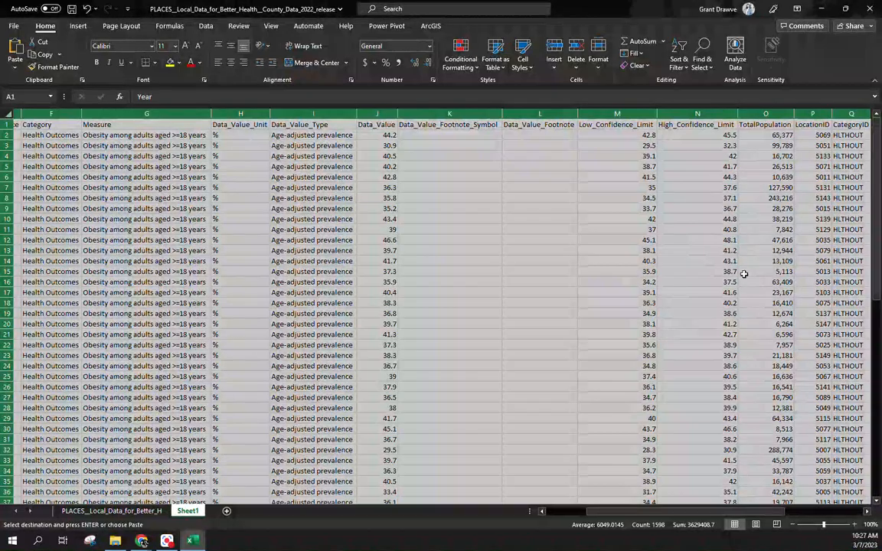
{"action": "scroll", "coordinate": [807, 434], "scroll_direction": "right", "scroll_amount": 4}
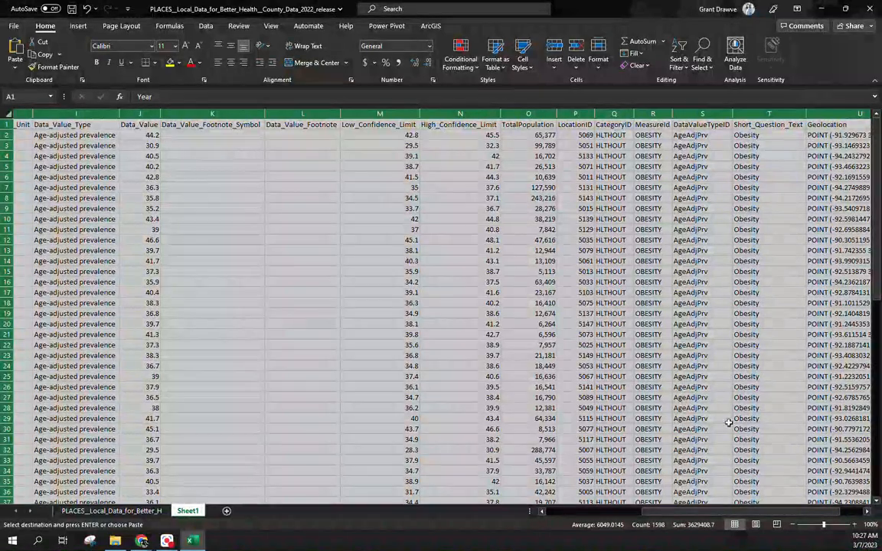
{"action": "scroll", "coordinate": [473, 226], "scroll_direction": "left", "scroll_amount": 5}
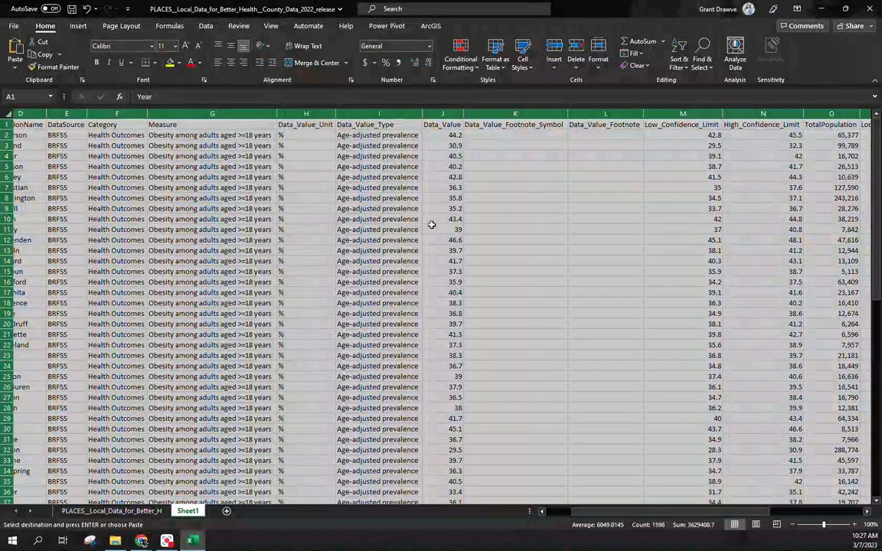
{"action": "scroll", "coordinate": [449, 142], "scroll_direction": "left", "scroll_amount": 3}
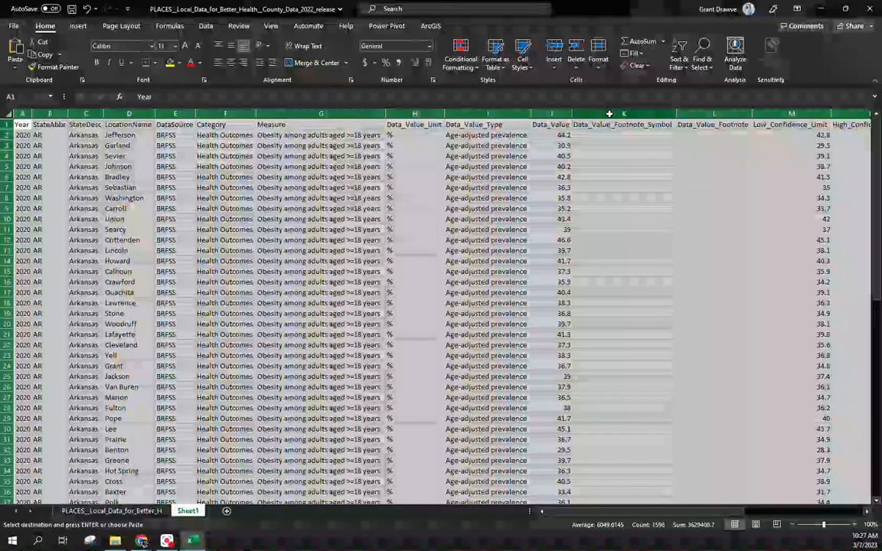
{"action": "left_click", "coordinate": [611, 113]}
{"action": "right_click", "coordinate": [611, 114]}
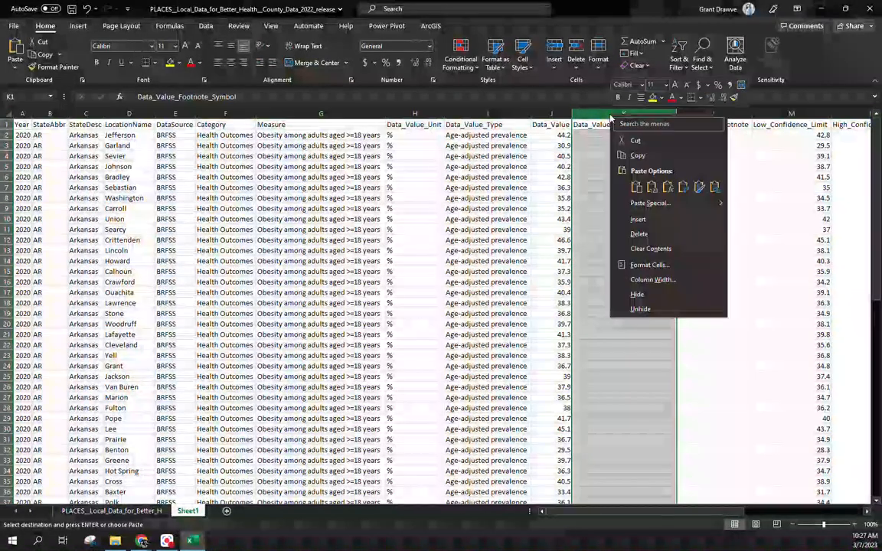
{"action": "left_click", "coordinate": [637, 219]}
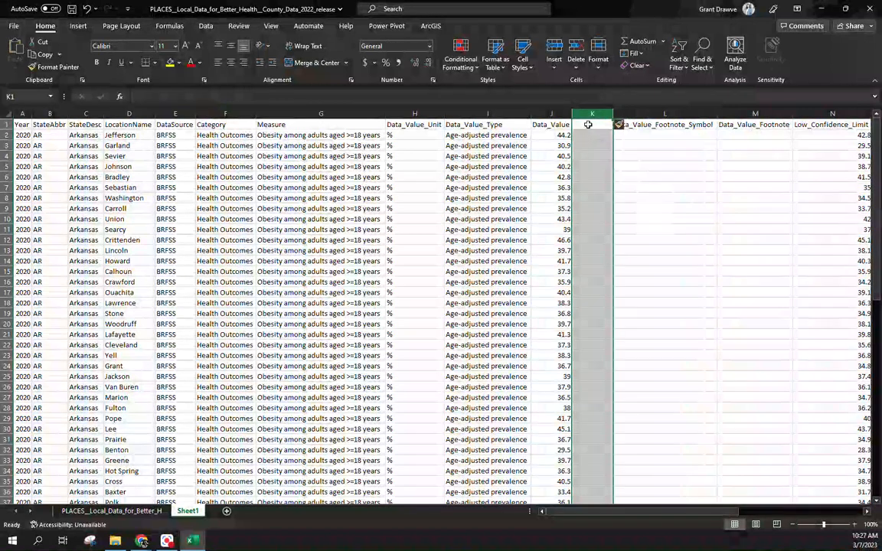
{"action": "left_click", "coordinate": [584, 125]}
{"action": "type", "text": "Obesity_Rate"}
{"action": "key", "text": "Return"}
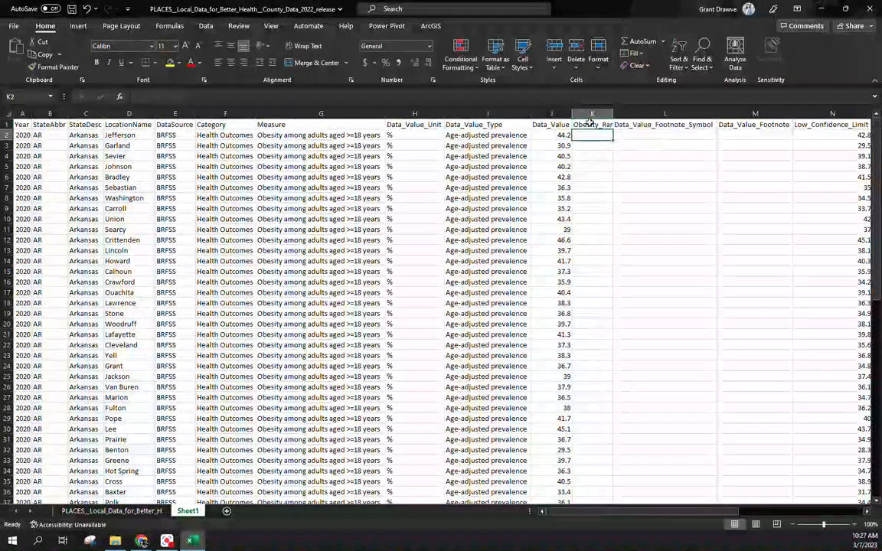
{"action": "left_click_drag", "start_coordinate": [614, 113], "coordinate": [736, 113]}
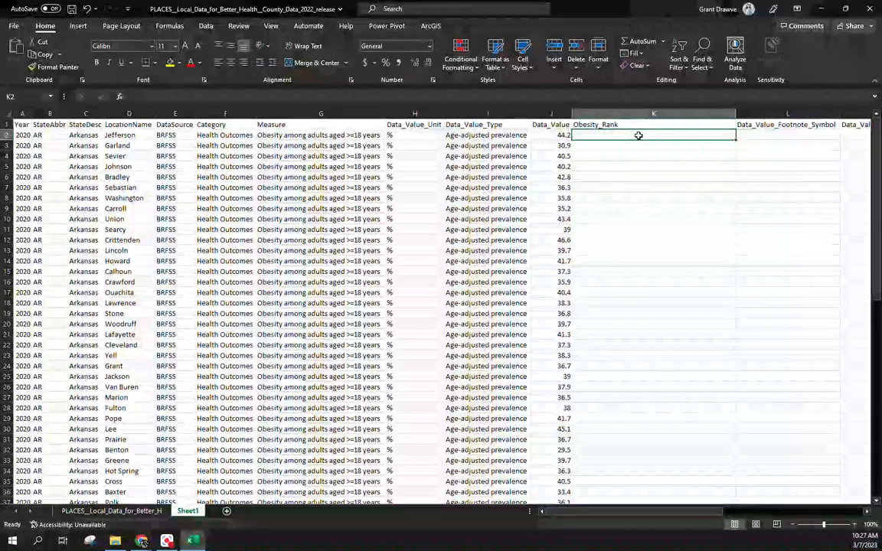
Enter =RANK(J2,J2:J76,1) in K2 to rank the first county's obesity value in ascending order.
{"action": "type", "text": "=Rank"}
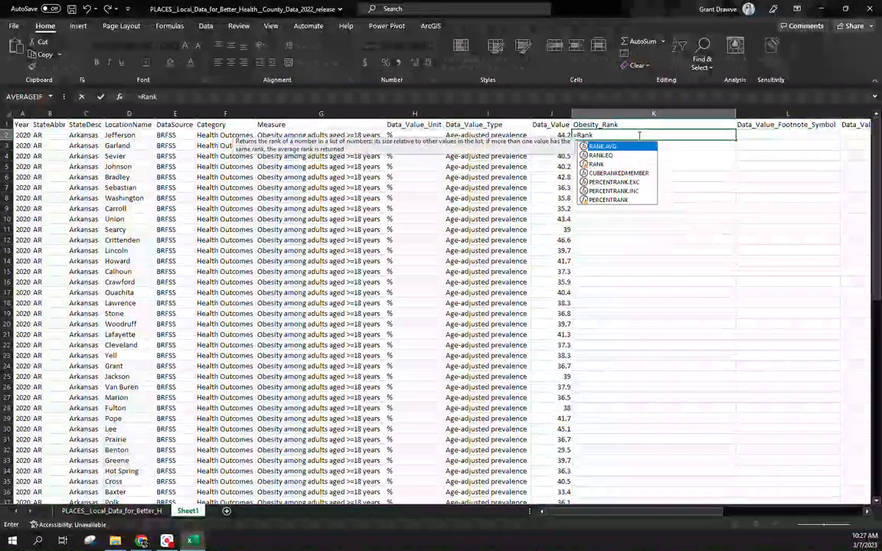
{"action": "type", "text": "("}
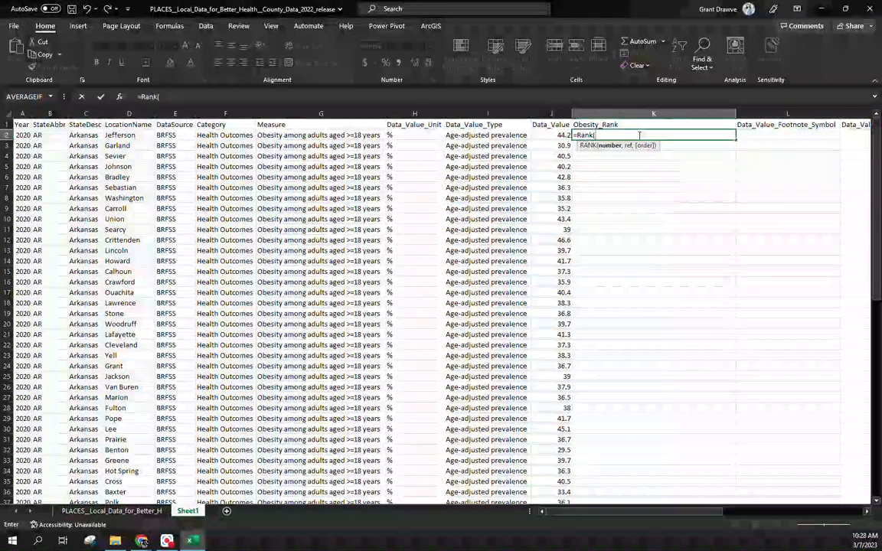
{"action": "left_click", "coordinate": [555, 135]}
{"action": "type", "text": ","}
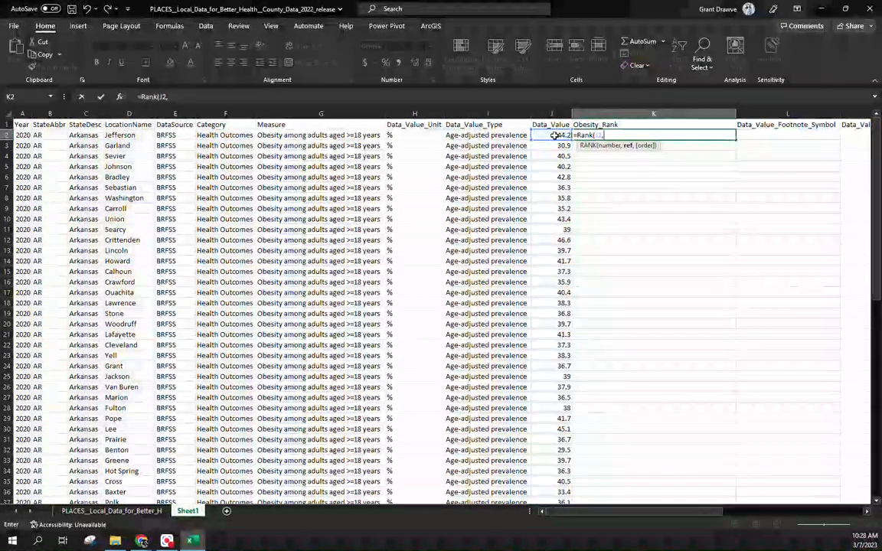
{"action": "left_click", "coordinate": [555, 134]}
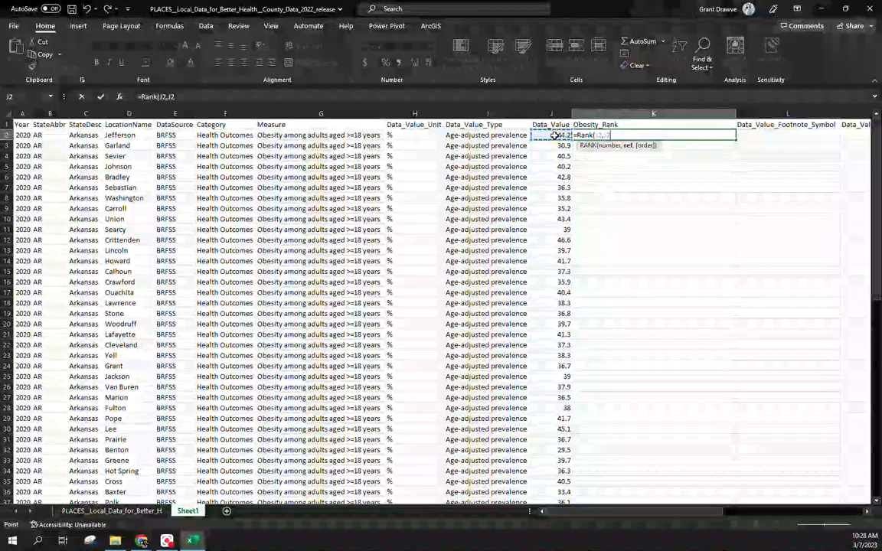
{"action": "key", "text": "ctrl+shift+Down"}
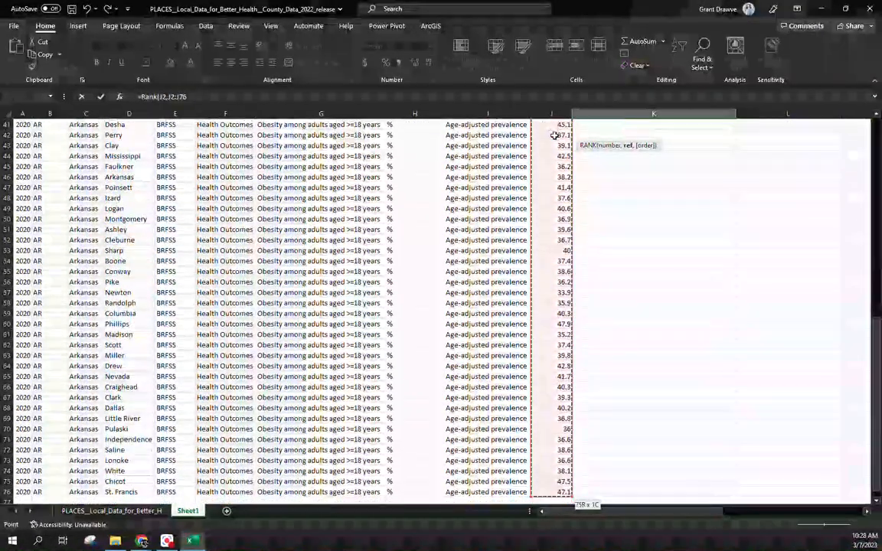
{"action": "type", "text": ",1"}
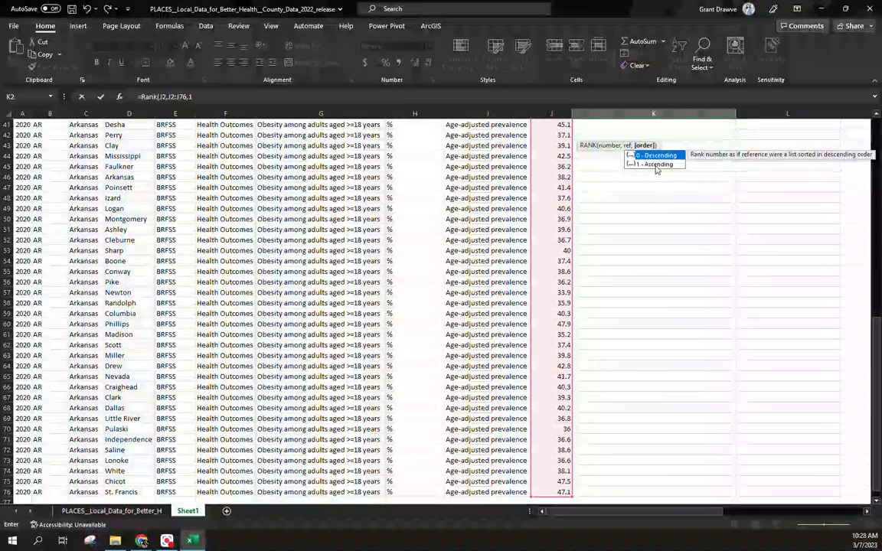
{"action": "double_click", "coordinate": [656, 165]}
{"action": "key", "text": "Return"}
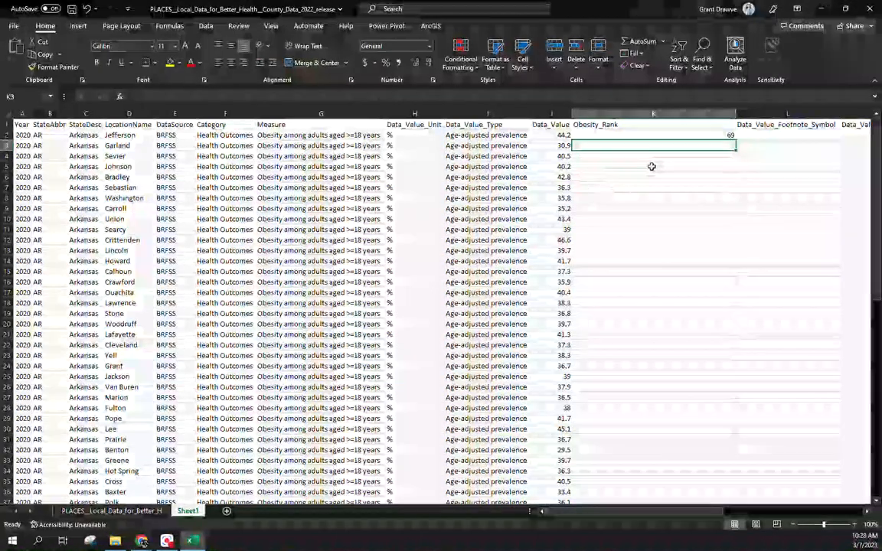
Autofit the Obesity_Rank column, fill the rank formula from K2 down all county rows, and inspect several of the filled cells.
{"action": "left_click", "coordinate": [657, 136]}
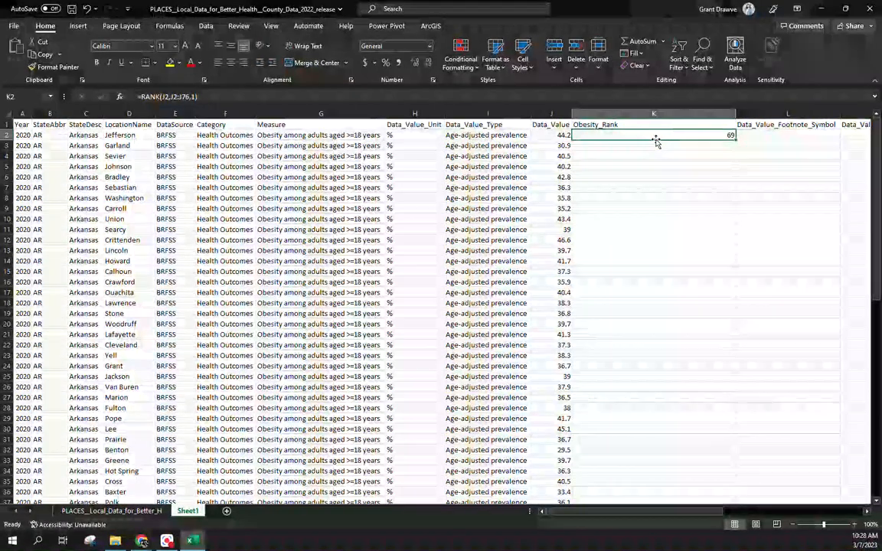
{"action": "double_click", "coordinate": [736, 113]}
{"action": "double_click", "coordinate": [620, 140]}
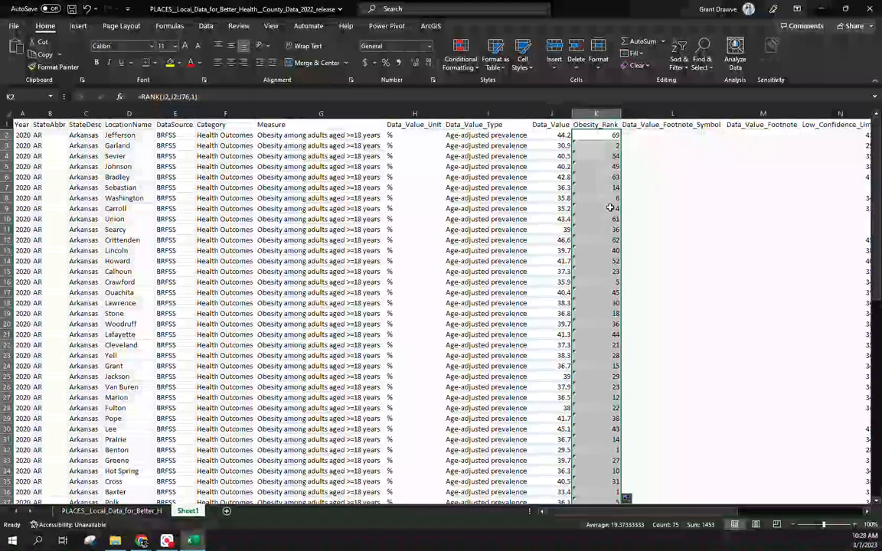
{"action": "left_click", "coordinate": [613, 177]}
{"action": "left_click", "coordinate": [614, 241]}
{"action": "left_click", "coordinate": [618, 314]}
{"action": "left_click", "coordinate": [616, 355]}
{"action": "left_click", "coordinate": [594, 135]}
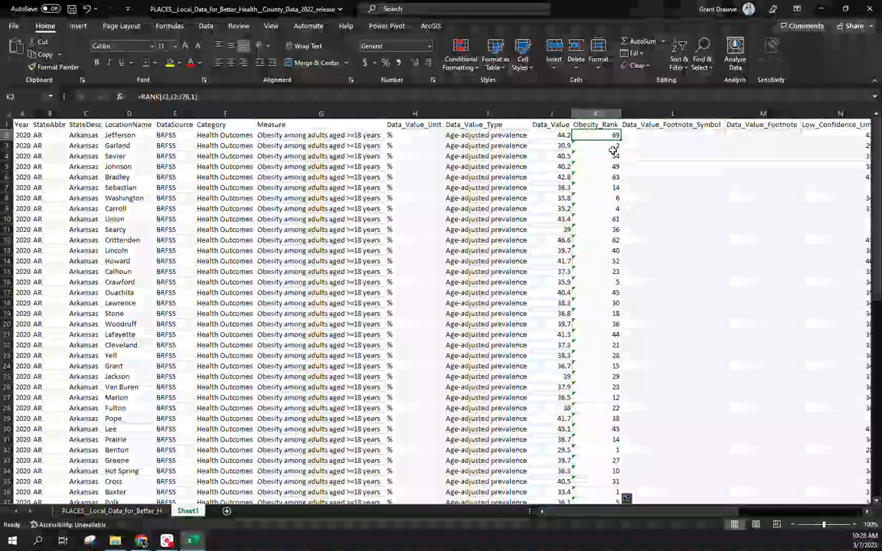
Anchor the ranking range in K2 so the formula reads =RANK(J2,$J$2:$J$76,1), and refill it down all county rows.
{"action": "key", "text": "Down"}
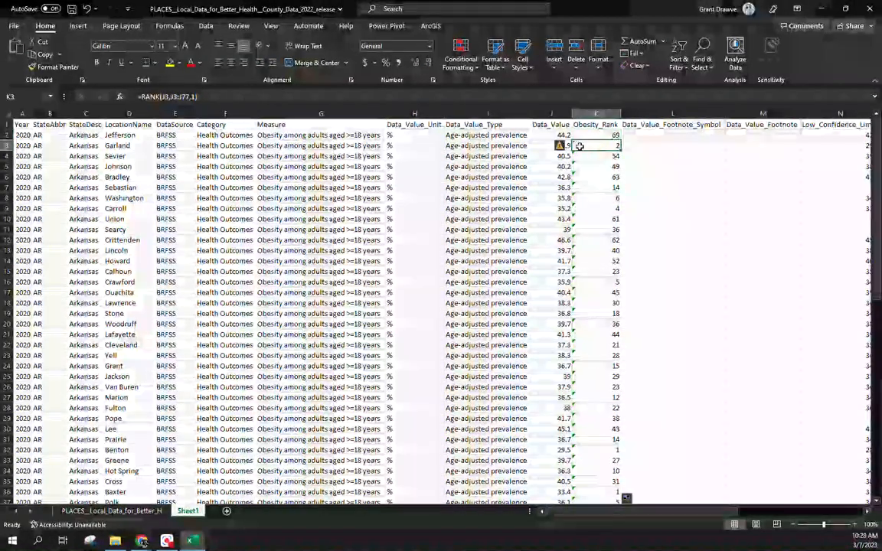
{"action": "left_click", "coordinate": [585, 134]}
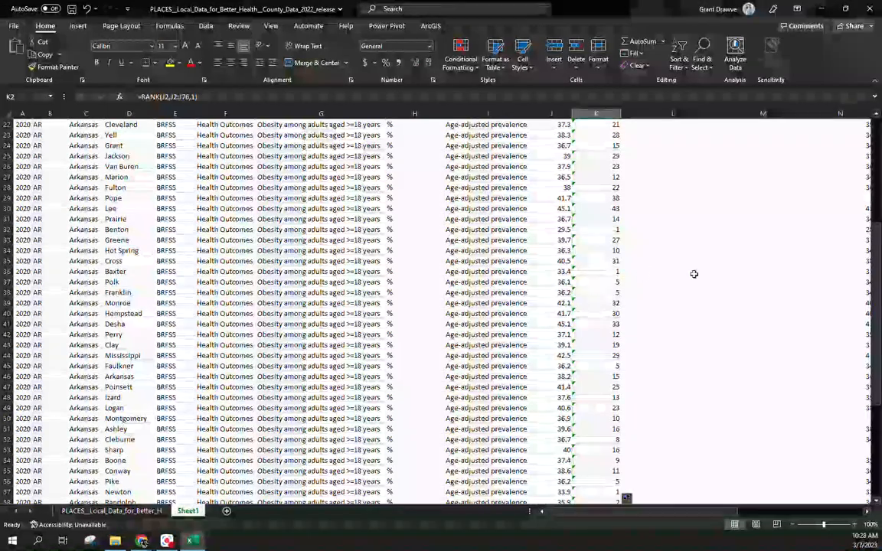
{"action": "scroll", "coordinate": [693, 274], "scroll_direction": "up", "scroll_amount": 7}
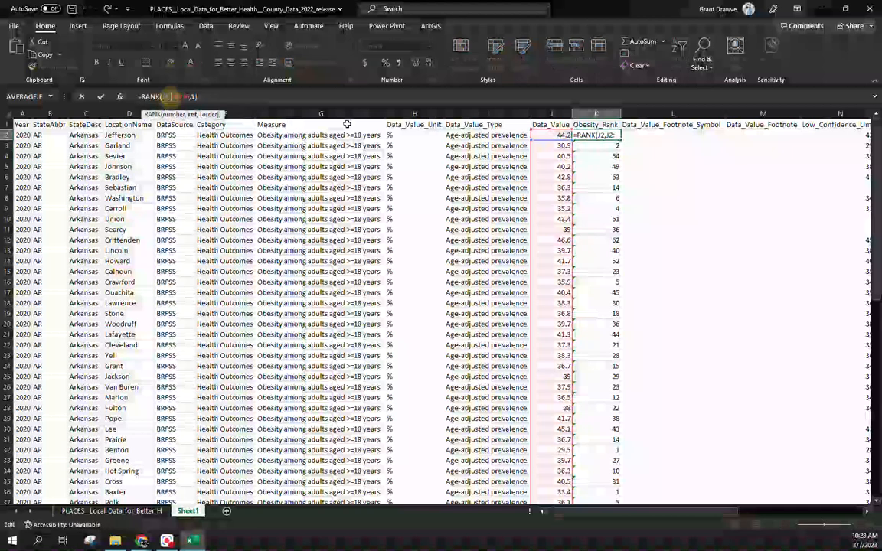
{"action": "type", "text": "$J"}
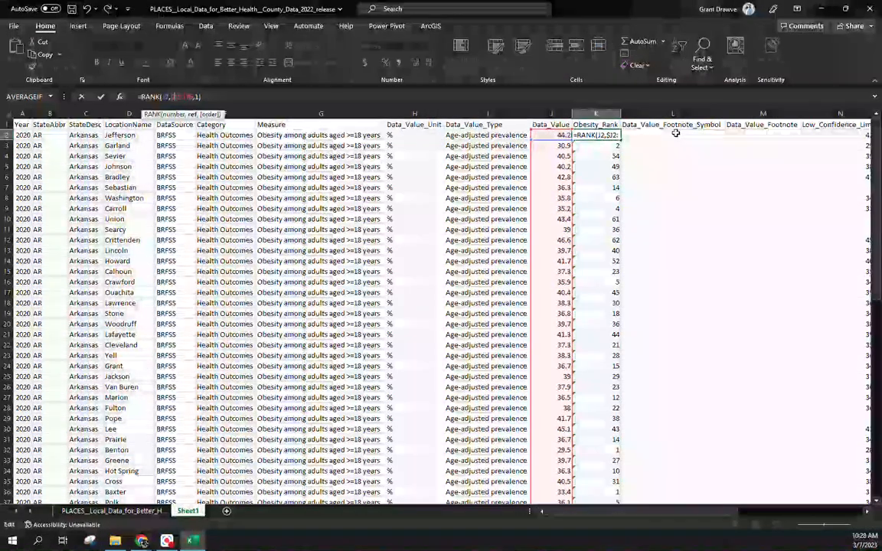
{"action": "type", "text": "$2:"}
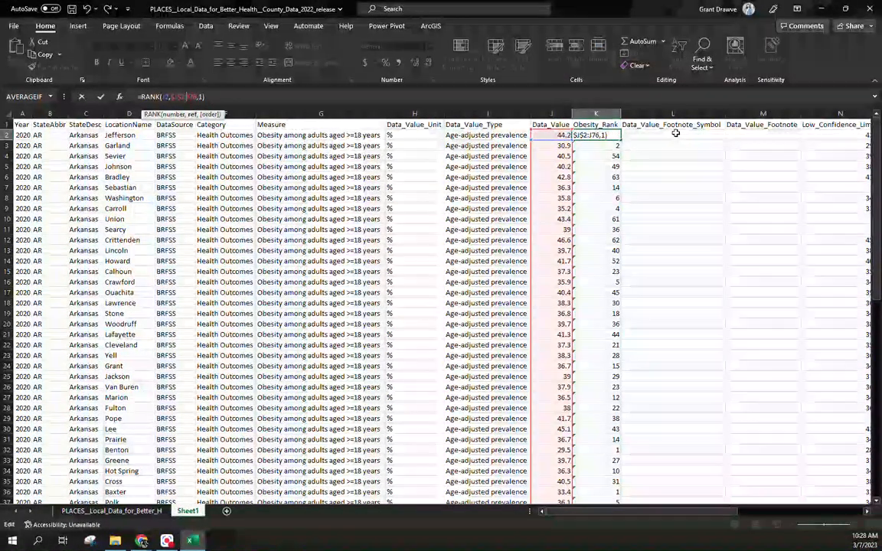
{"action": "type", "text": "$J$"}
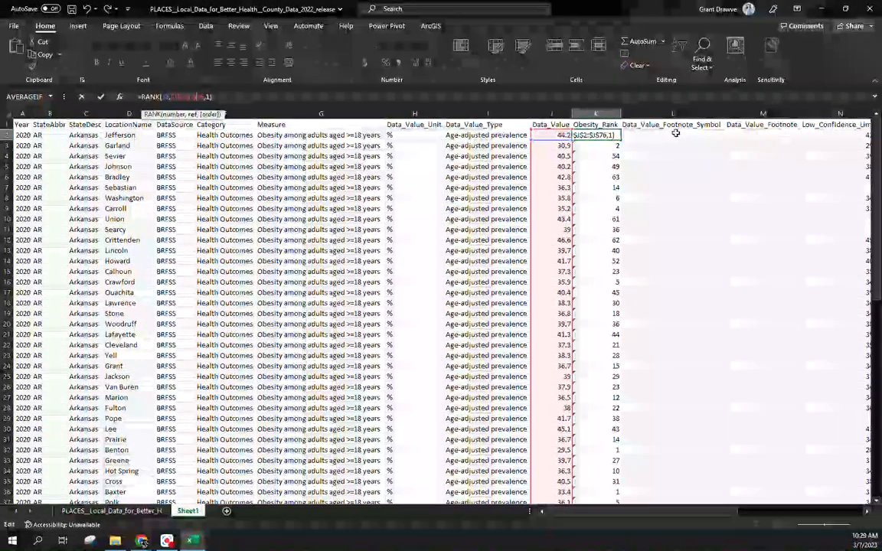
{"action": "key", "text": "Return"}
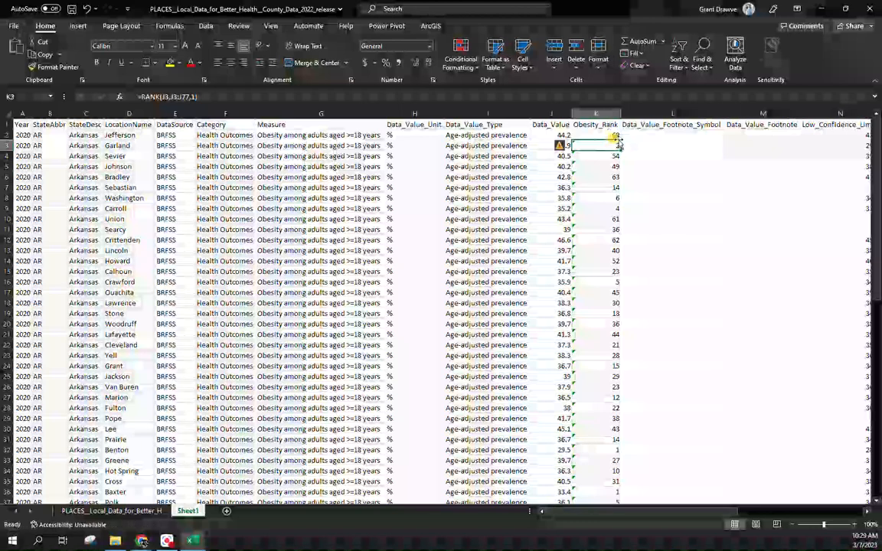
{"action": "left_click", "coordinate": [610, 134]}
{"action": "double_click", "coordinate": [621, 140]}
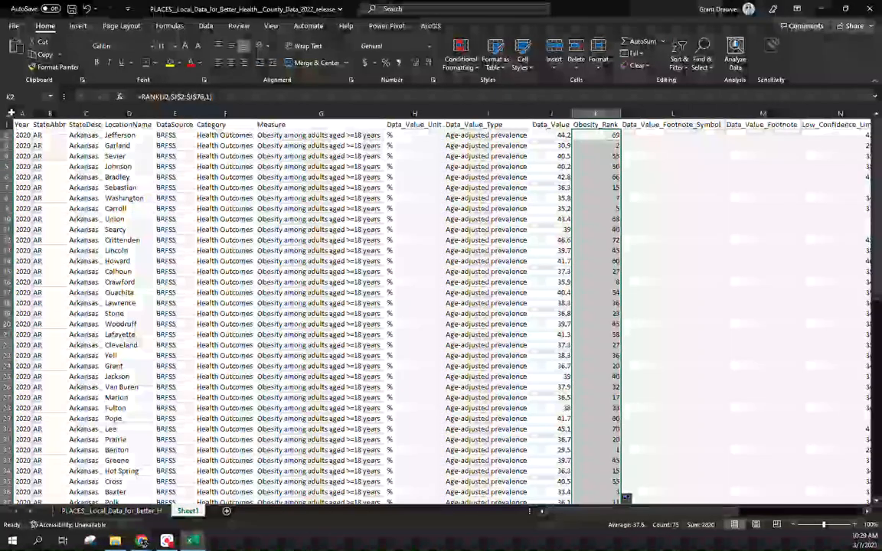
Sort the whole sheet by Obesity_Rank from smallest to largest, and review the sorted counties through to the last row.
{"action": "left_click", "coordinate": [6, 113]}
{"action": "left_click", "coordinate": [679, 61]}
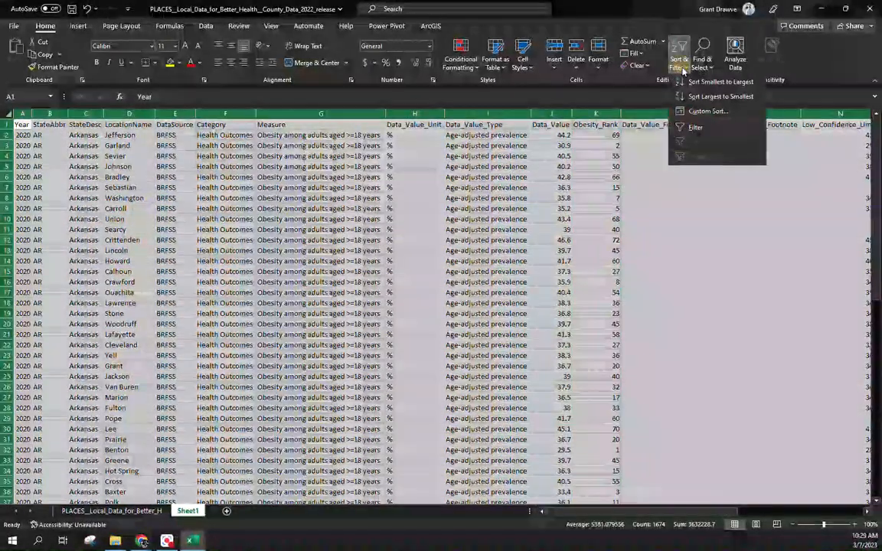
{"action": "left_click", "coordinate": [707, 111]}
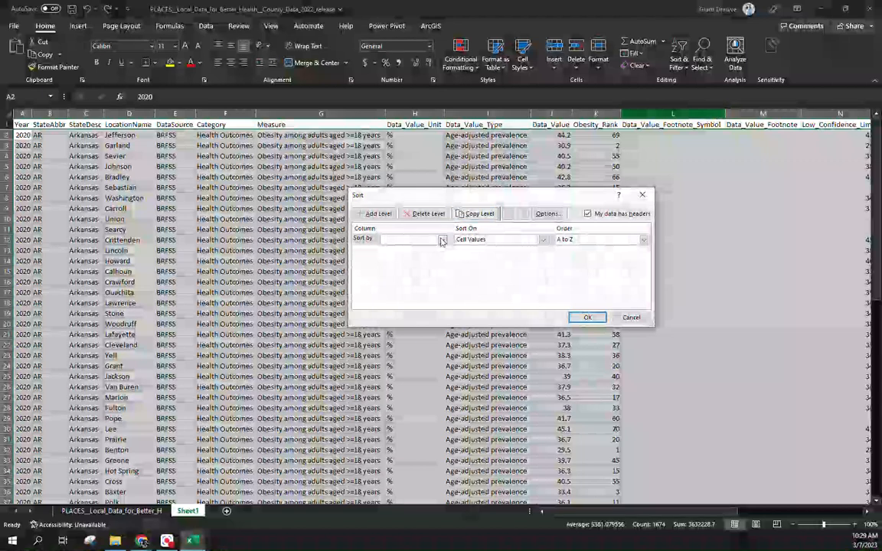
{"action": "left_click", "coordinate": [441, 241]}
{"action": "scroll", "coordinate": [428, 279], "scroll_direction": "down", "scroll_amount": 1}
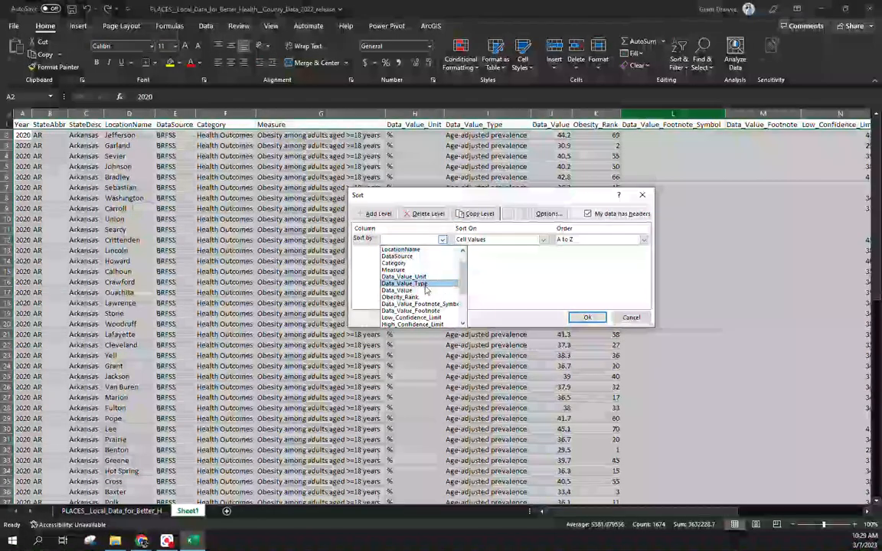
{"action": "left_click", "coordinate": [426, 297]}
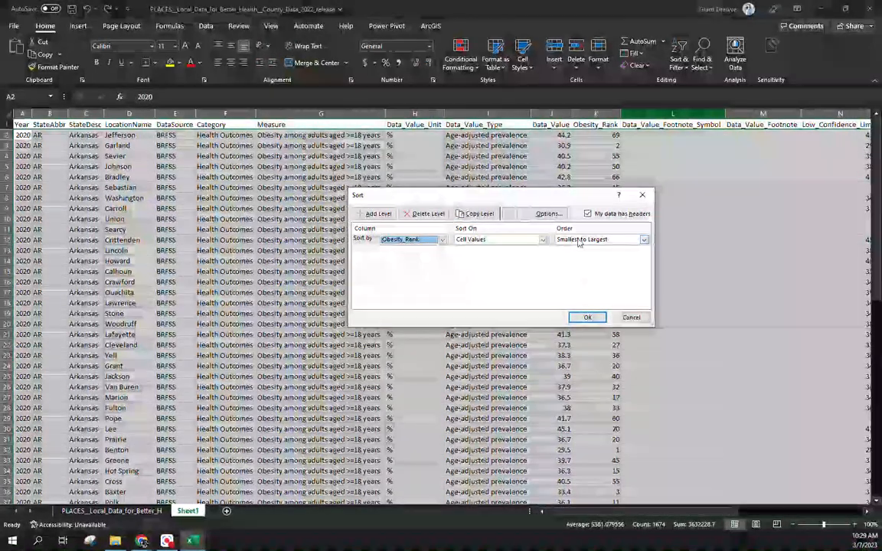
{"action": "left_click", "coordinate": [587, 318]}
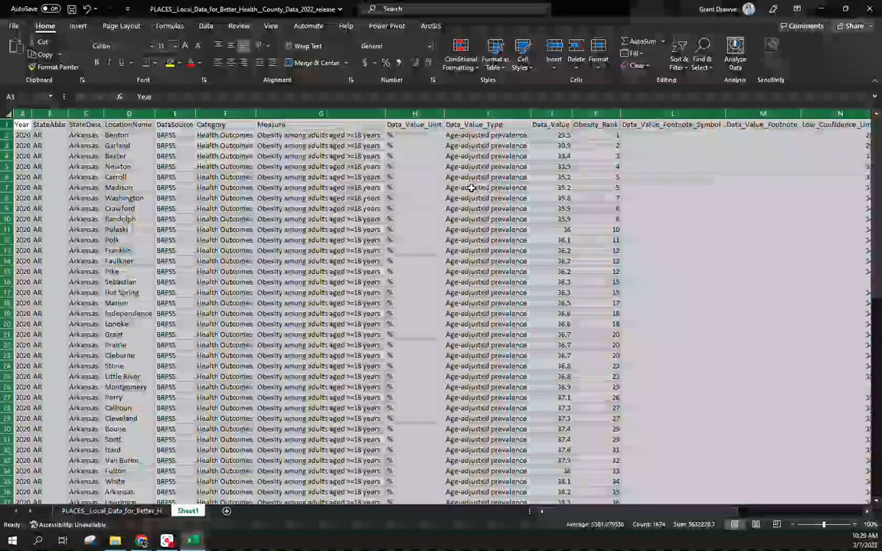
{"action": "scroll", "coordinate": [479, 219], "scroll_direction": "down", "scroll_amount": 4}
{"action": "scroll", "coordinate": [479, 222], "scroll_direction": "down", "scroll_amount": 8}
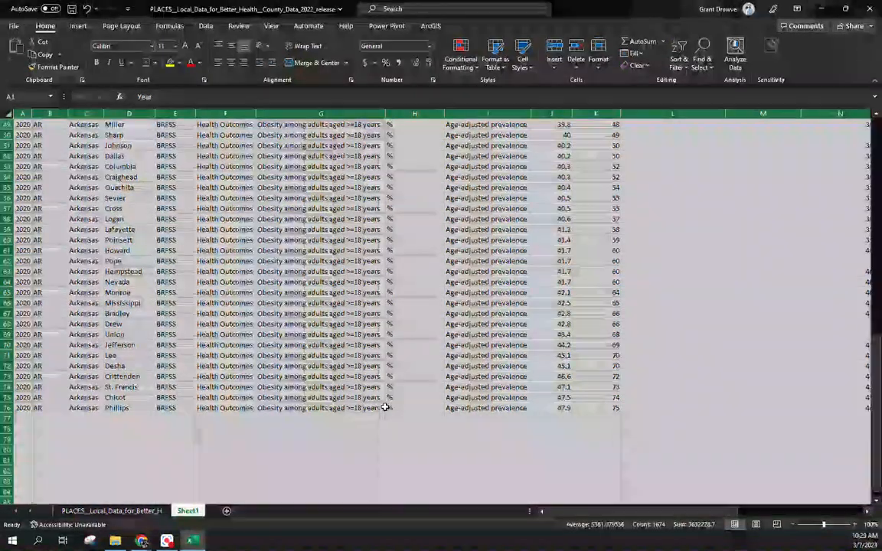
{"action": "scroll", "coordinate": [382, 407], "scroll_direction": "up", "scroll_amount": 4}
{"action": "scroll", "coordinate": [391, 396], "scroll_direction": "up", "scroll_amount": 2}
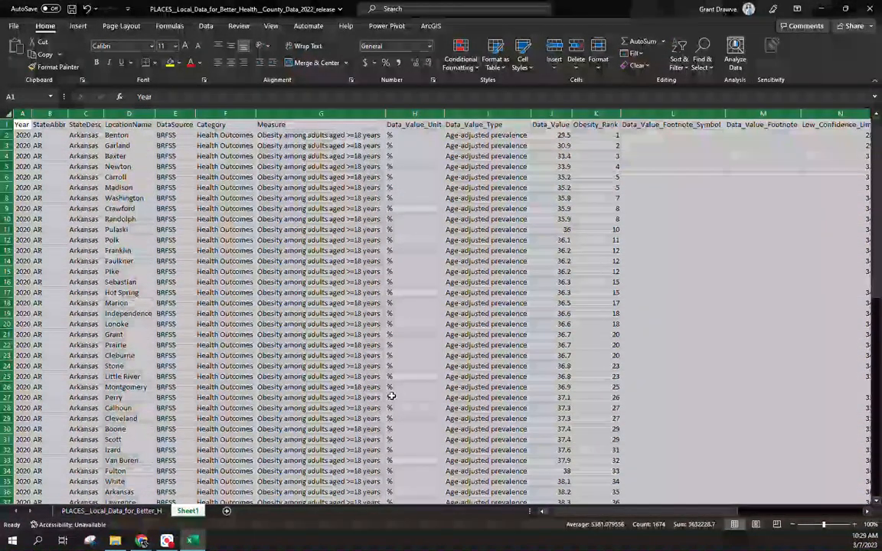